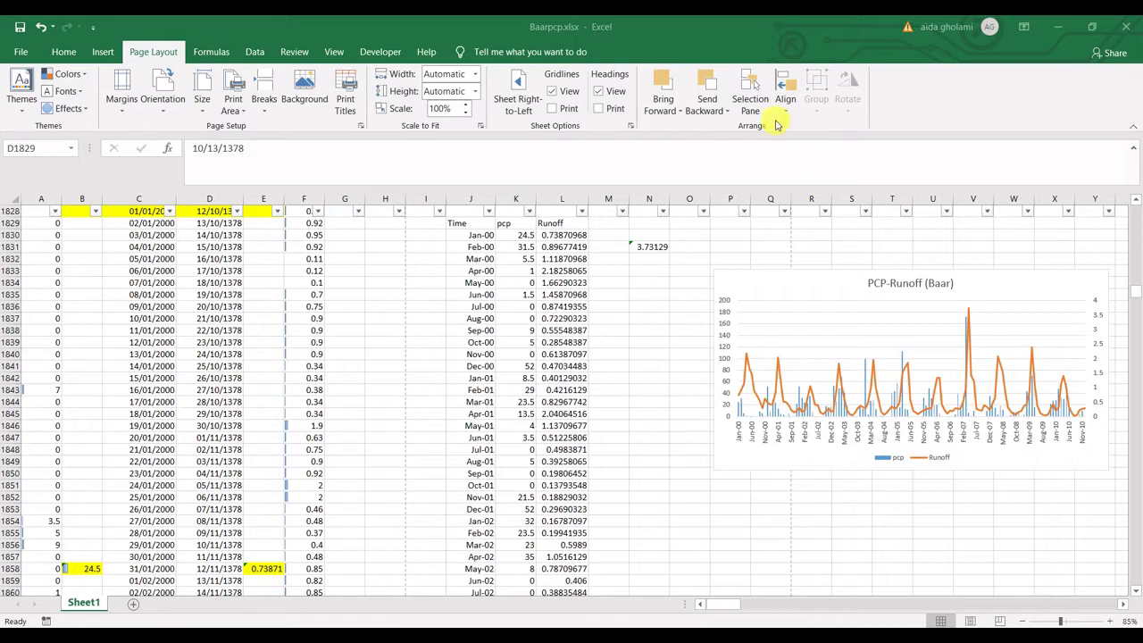
click(1136, 294)
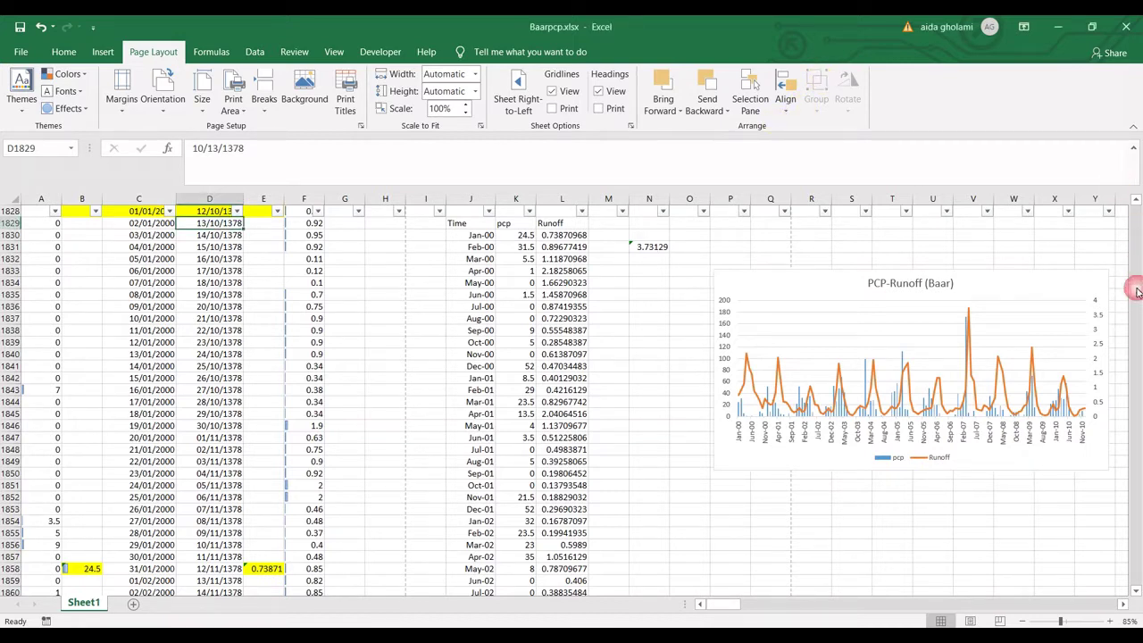
drag(1136, 286, 1137, 241)
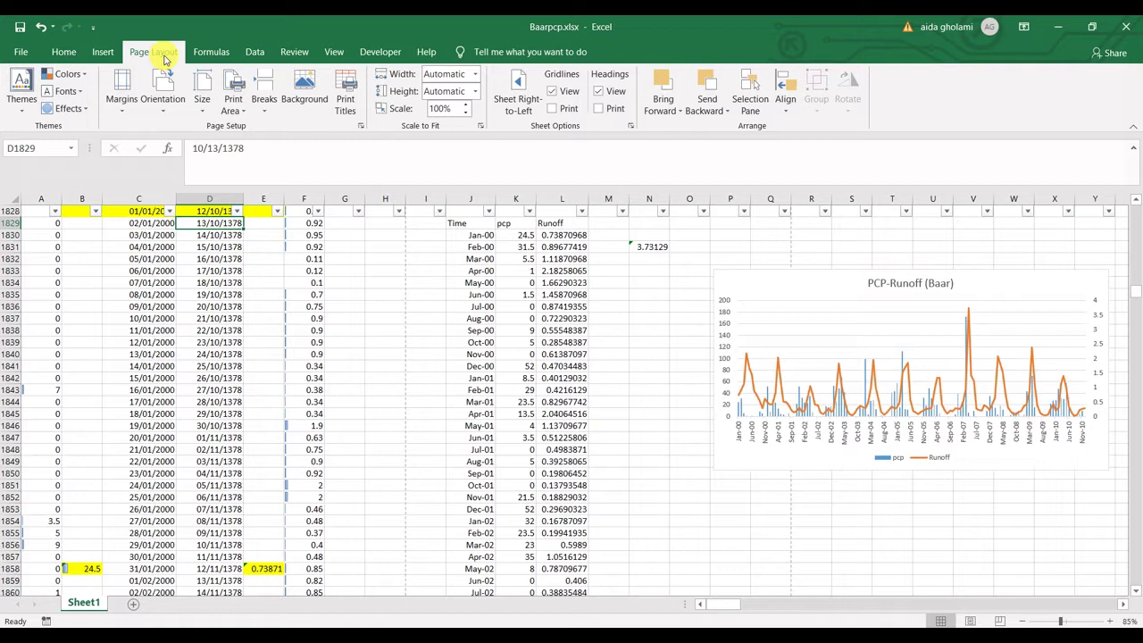
click(234, 107)
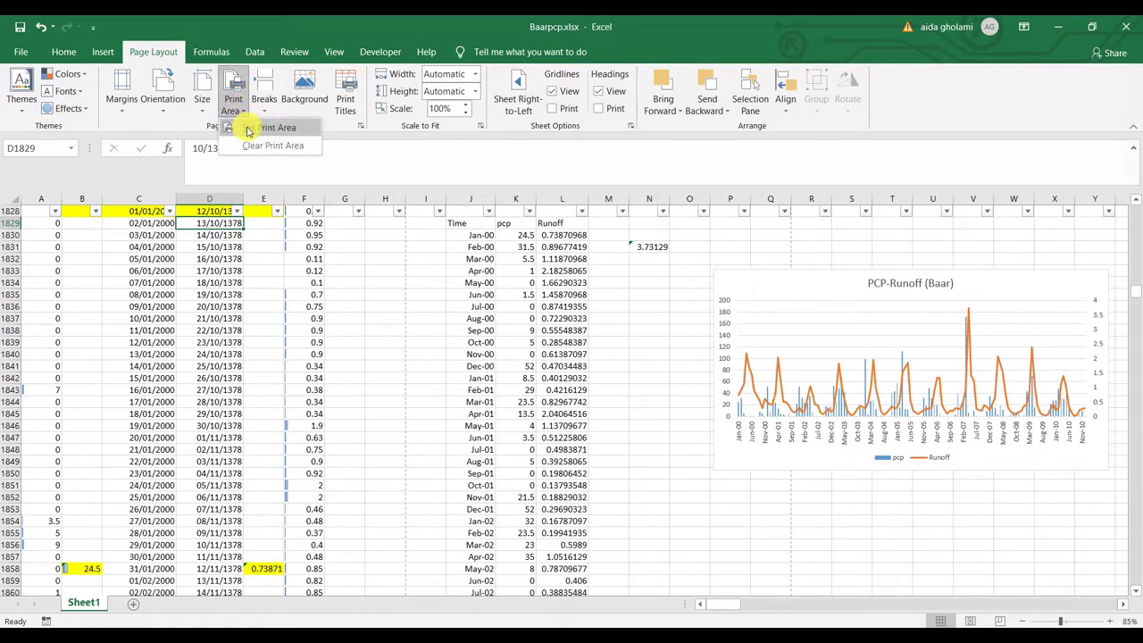
click(182, 260)
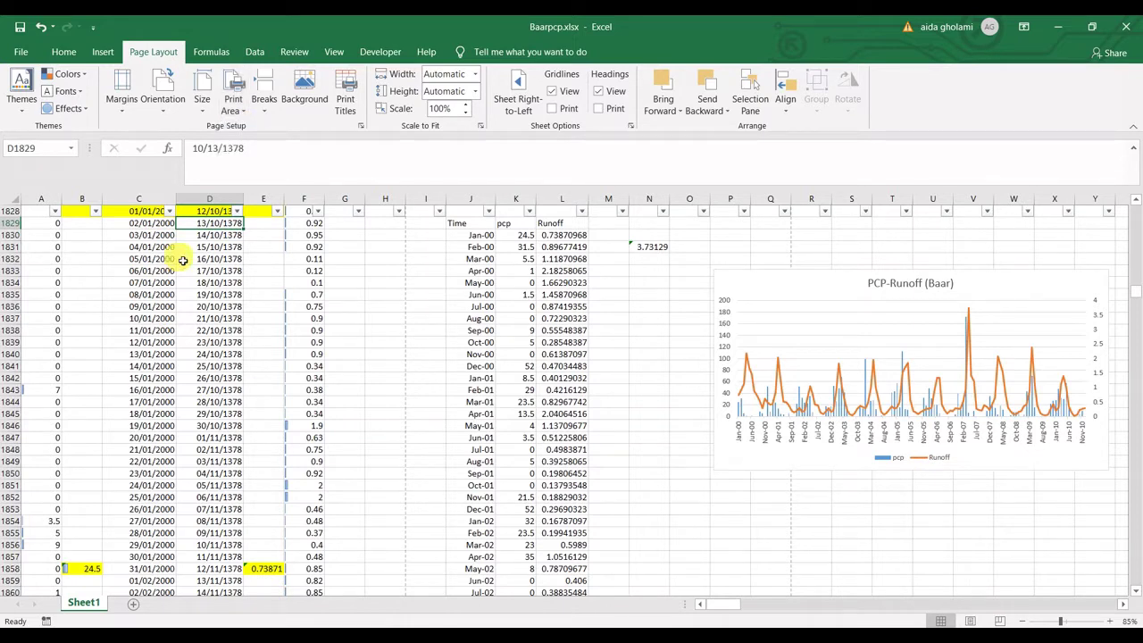
click(233, 105)
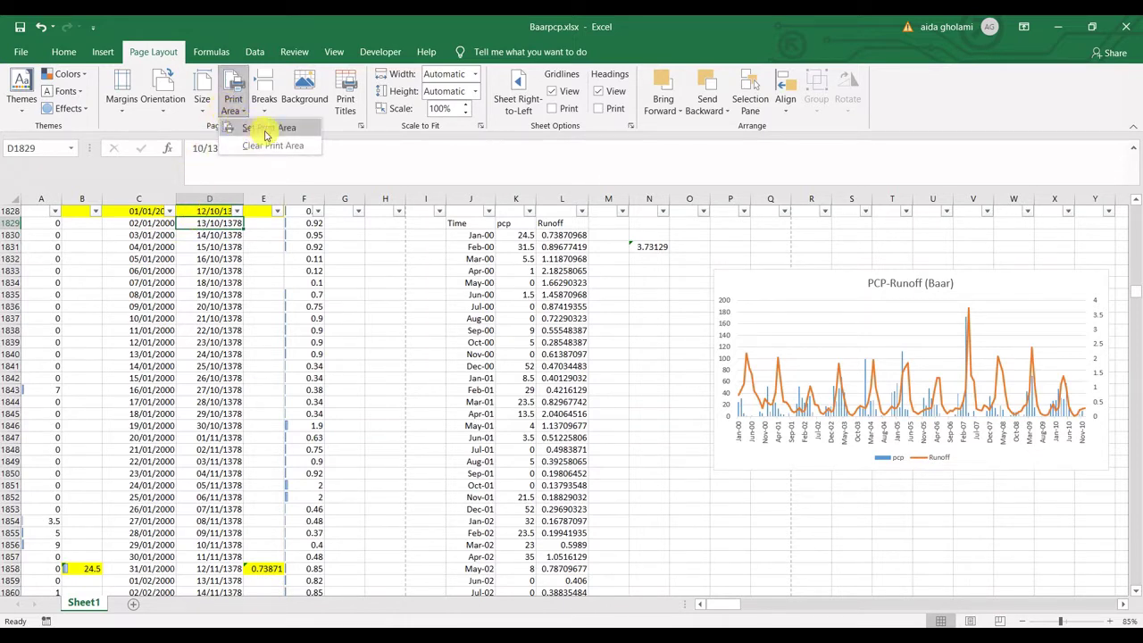
click(265, 134)
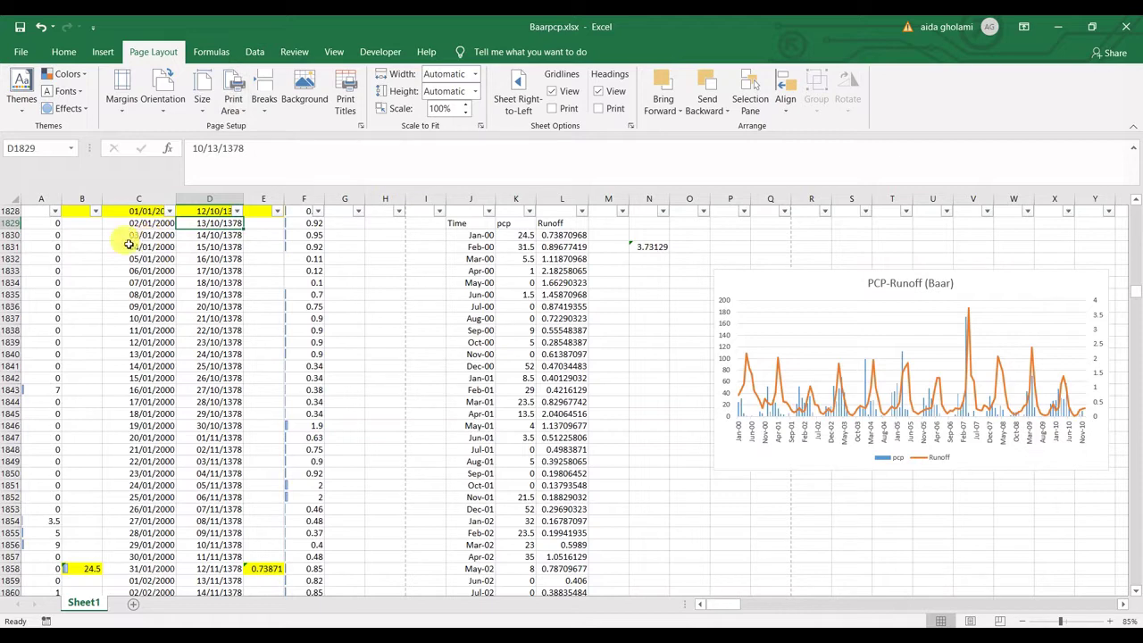
Step: Set the range C1830:M1857 as the print area of Sheet1
mouse_move(129, 237)
mouse_down()
mouse_move(174, 300)
mouse_move(600, 557)
mouse_up()
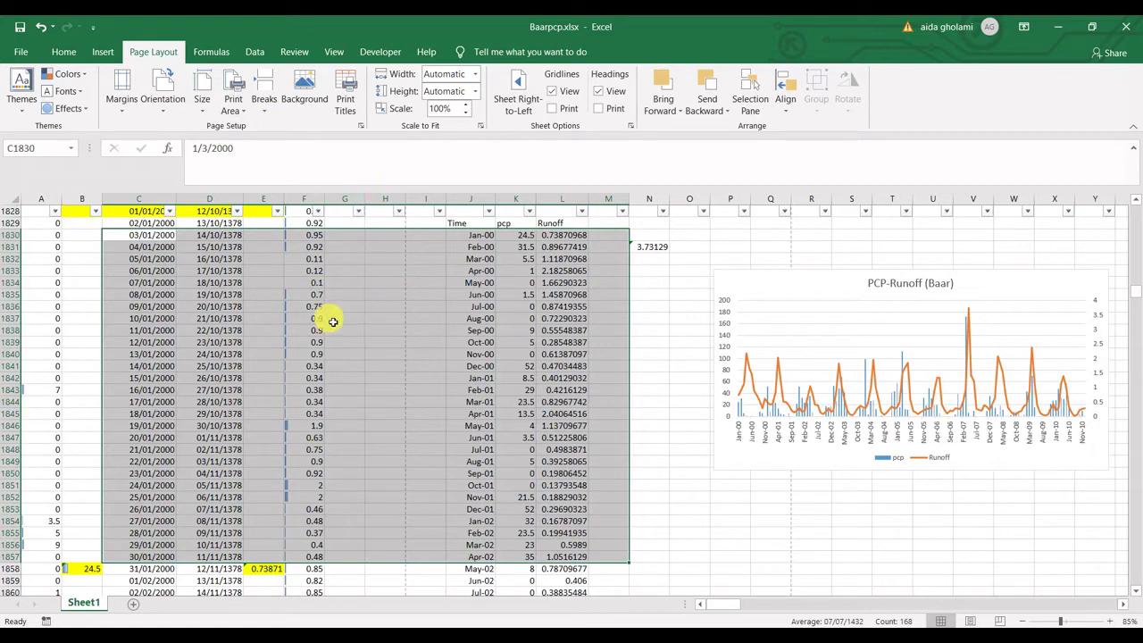
scroll(366, 290, up, 2)
scroll(393, 284, up, 1)
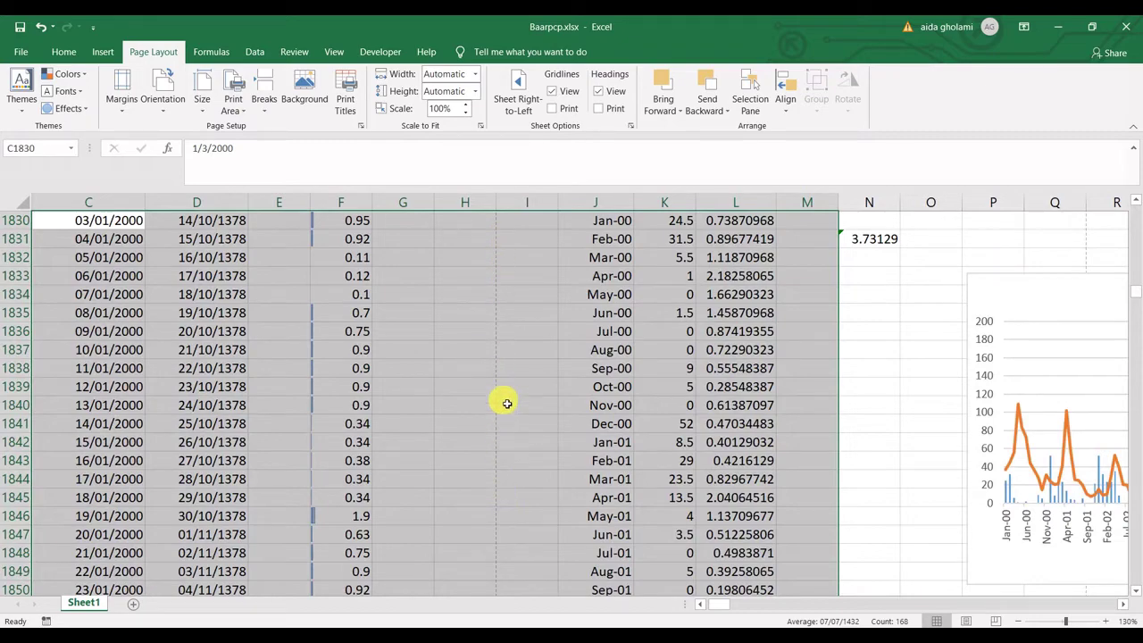
scroll(496, 322, down, 2)
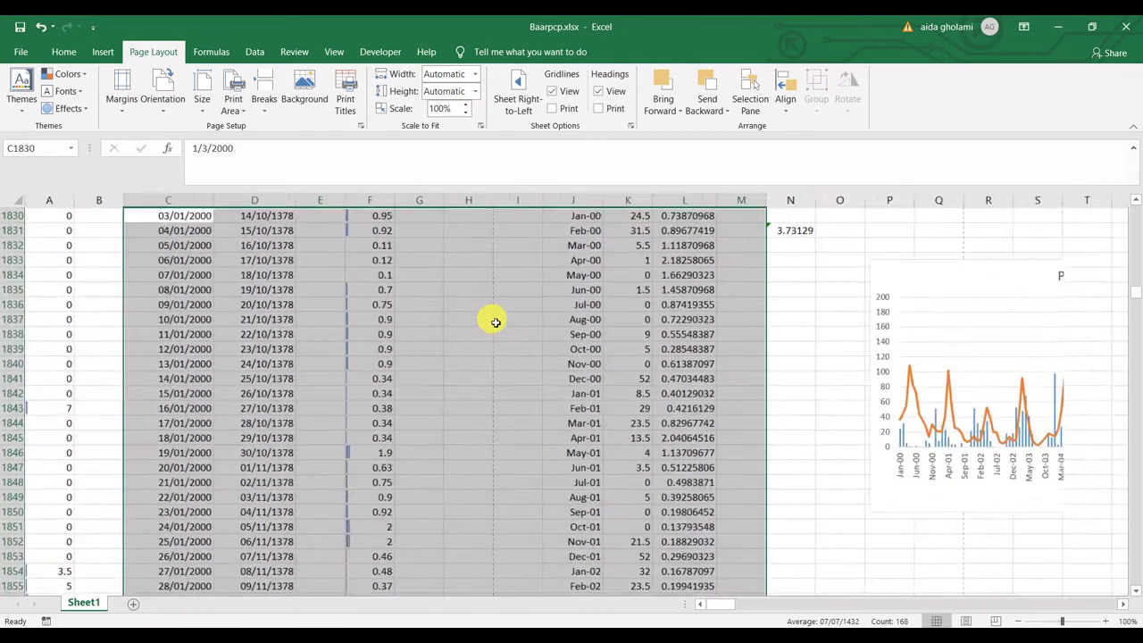
scroll(496, 322, down, 1)
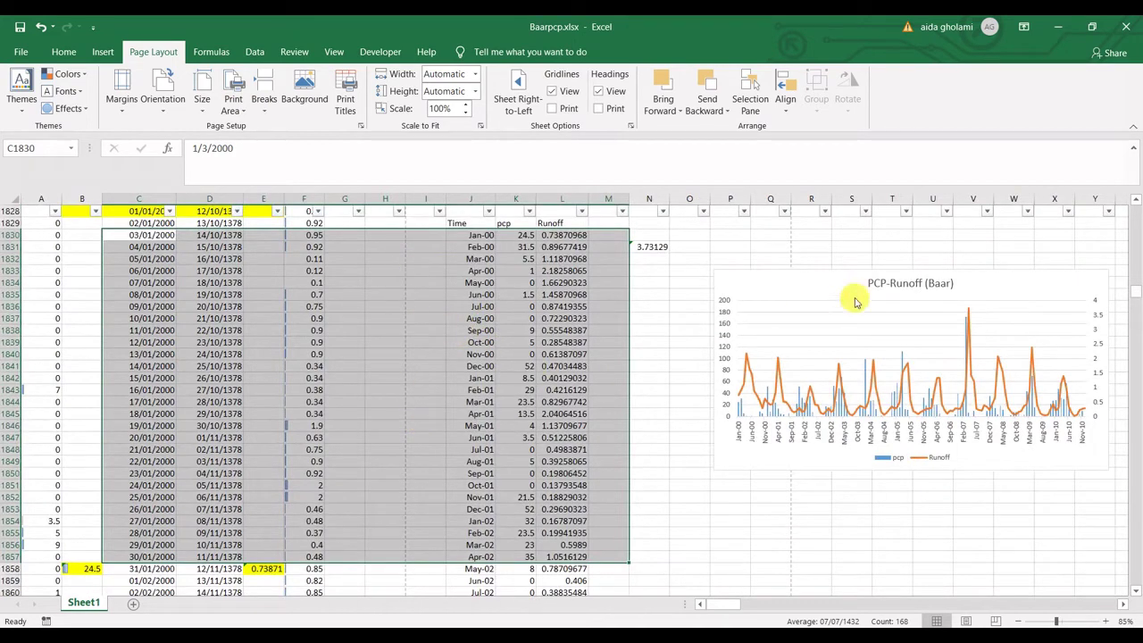
mouse_move(971, 334)
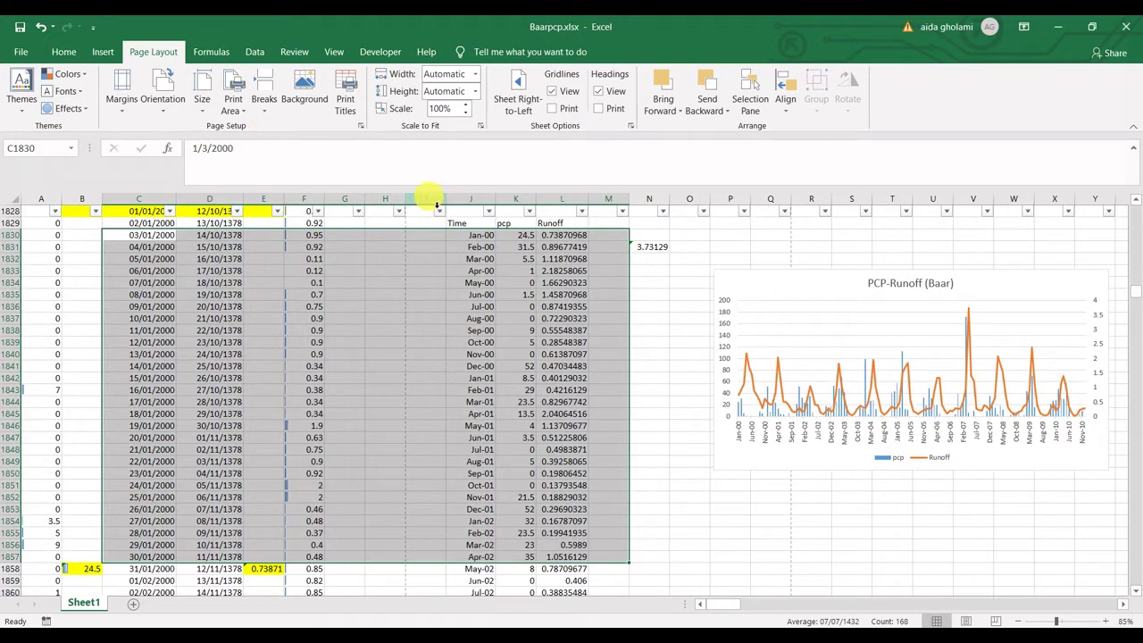
click(238, 112)
click(252, 131)
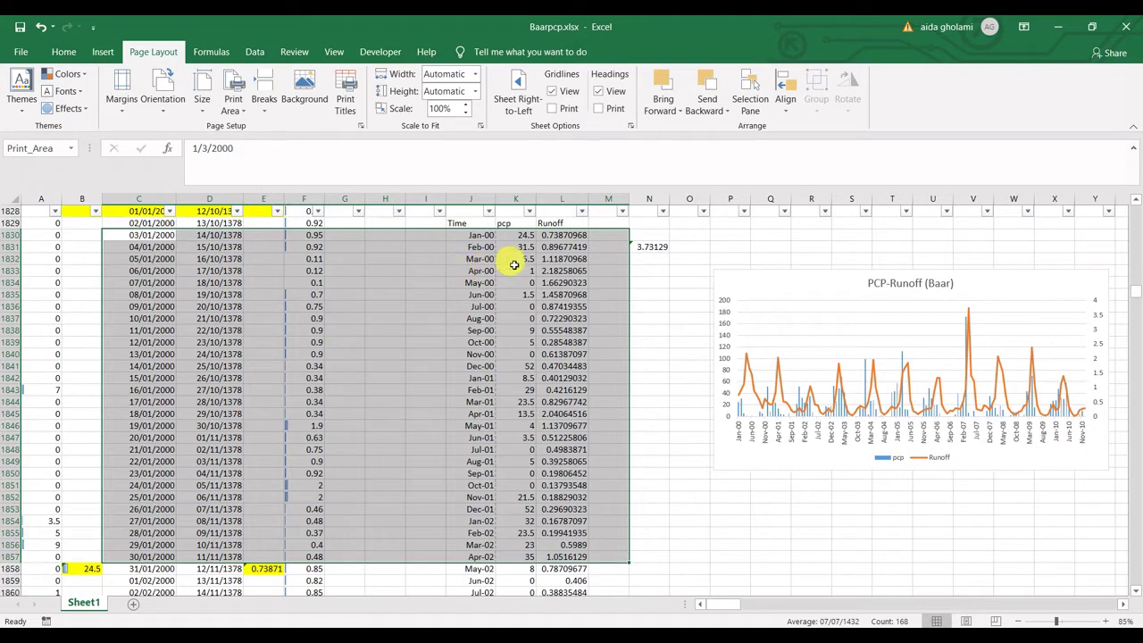
Step: Examine the outline of the print area and how the page break between columns J and K divides its data
scroll(518, 270, up, 2)
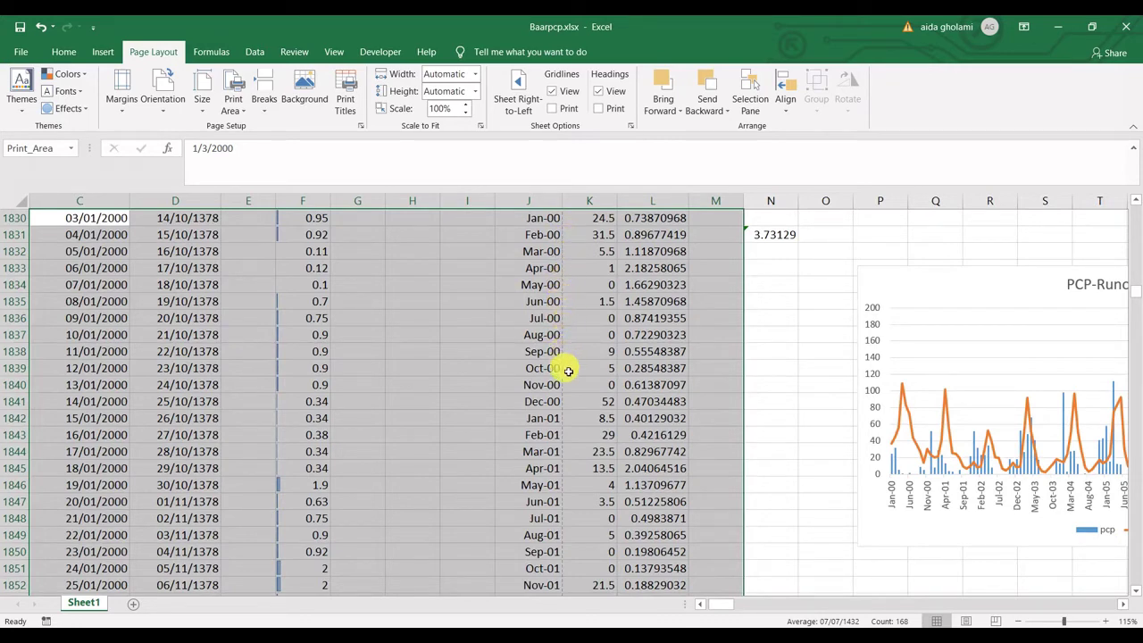
scroll(568, 371, down, 1)
scroll(568, 371, down, 1)
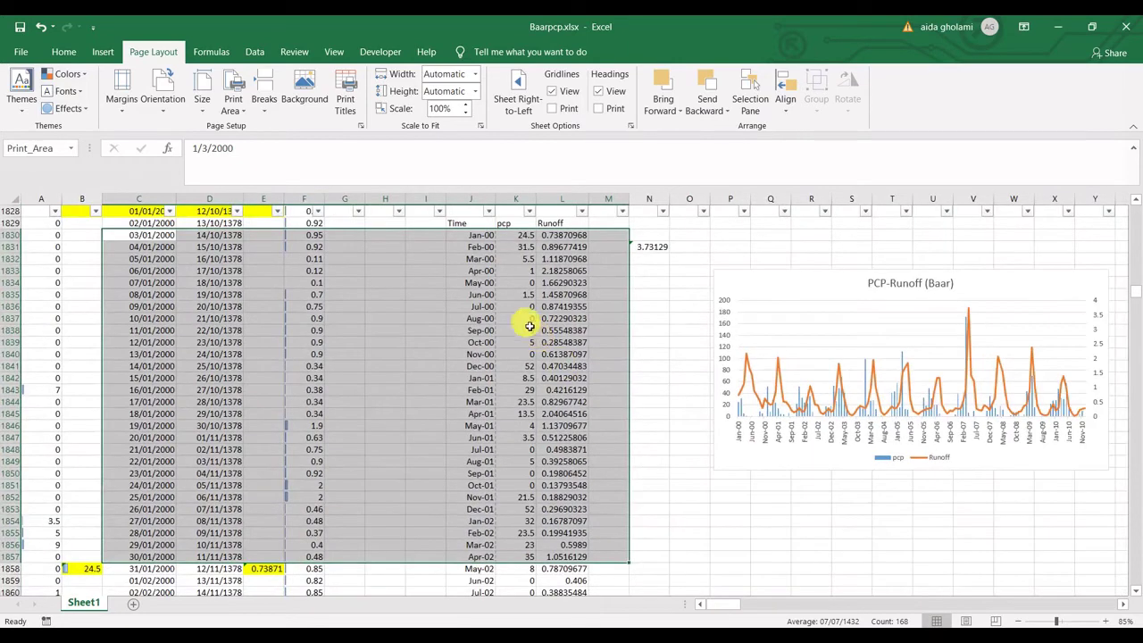
click(523, 282)
drag(493, 235, 470, 442)
click(345, 307)
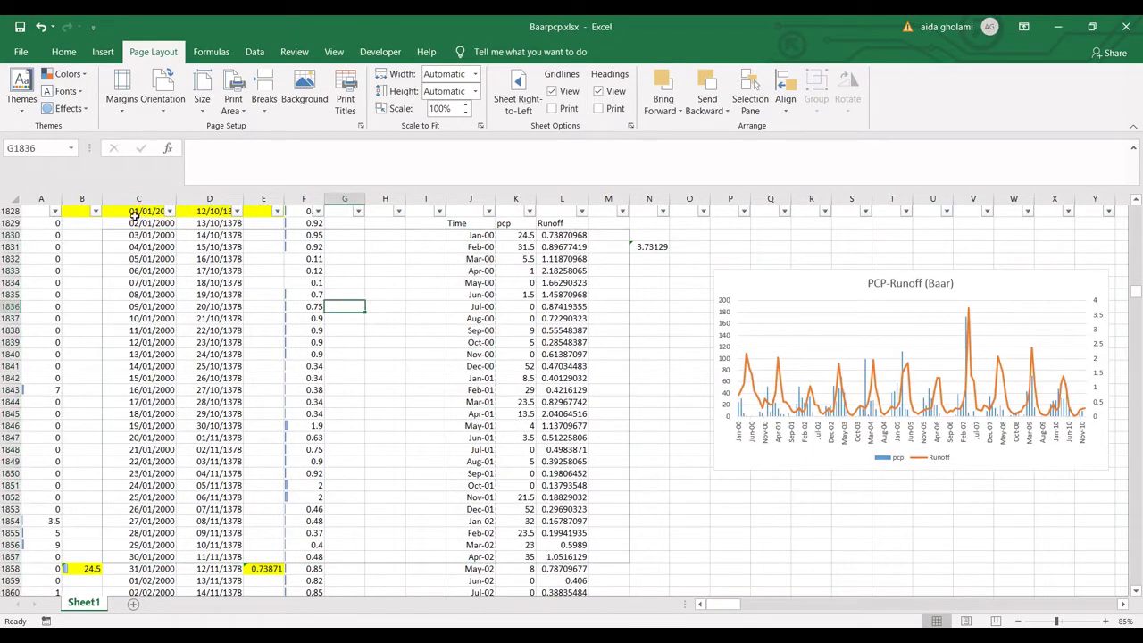
drag(120, 237, 630, 554)
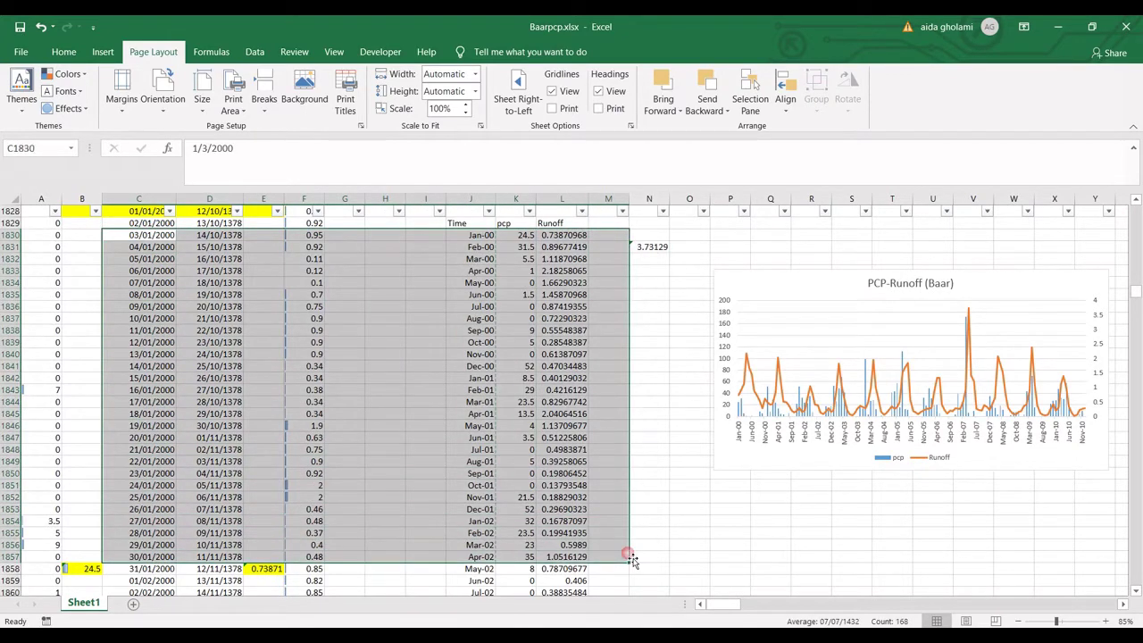
click(493, 366)
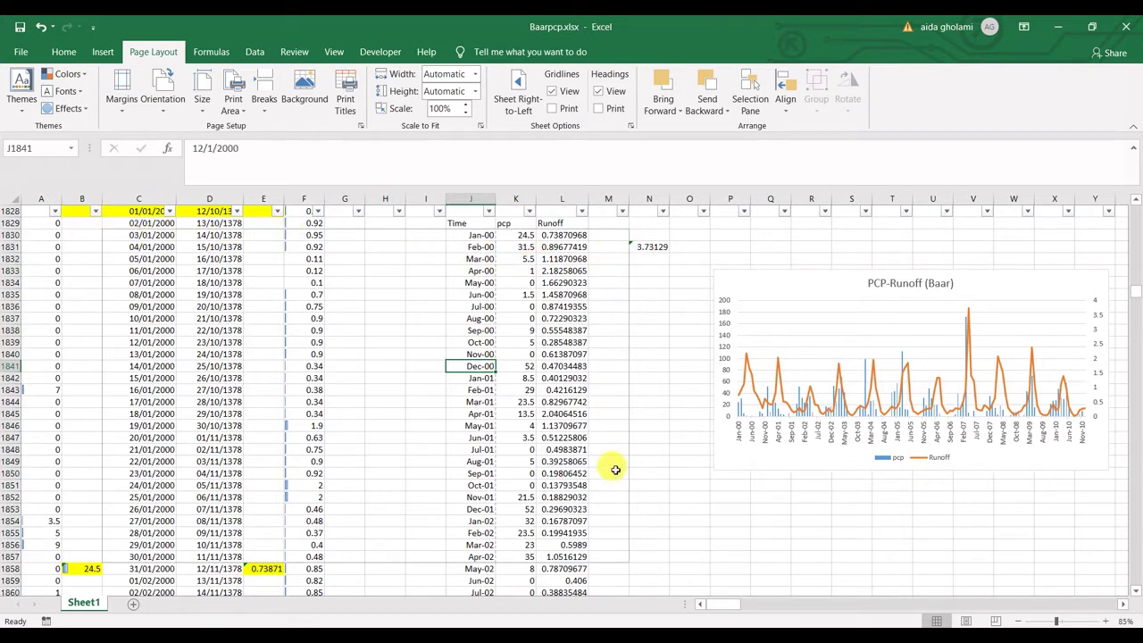
drag(679, 235, 740, 236)
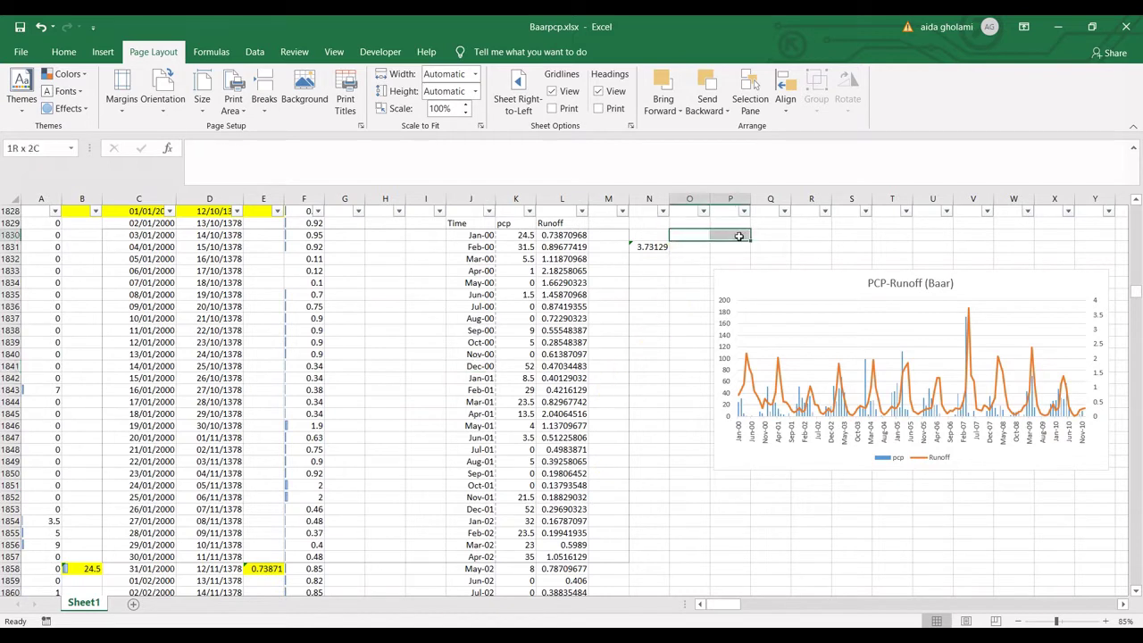
click(693, 238)
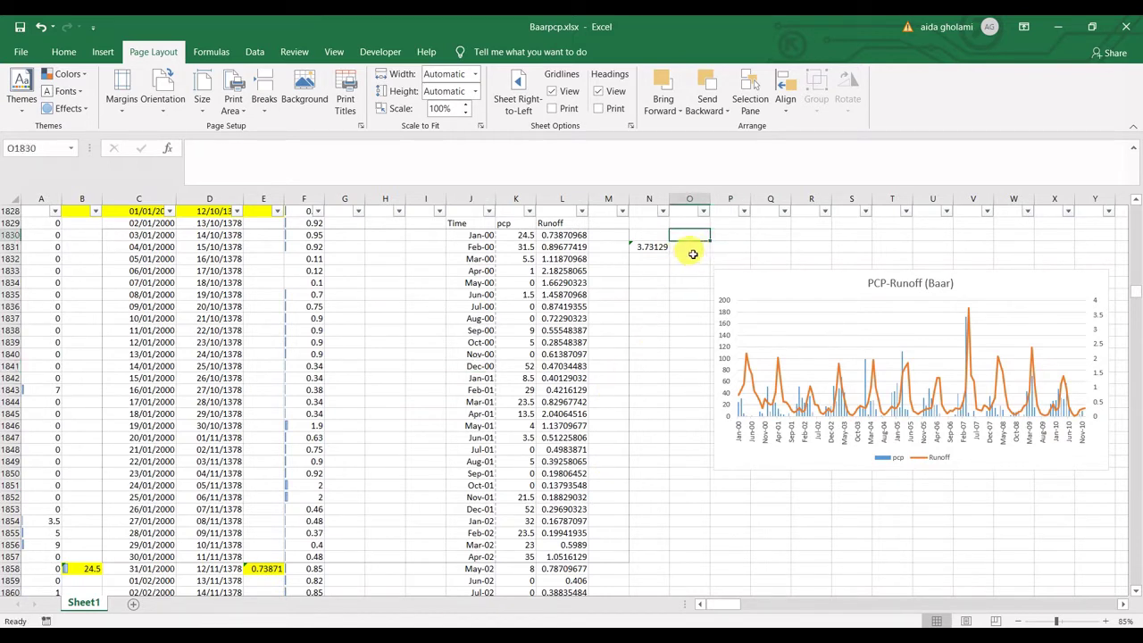
click(611, 259)
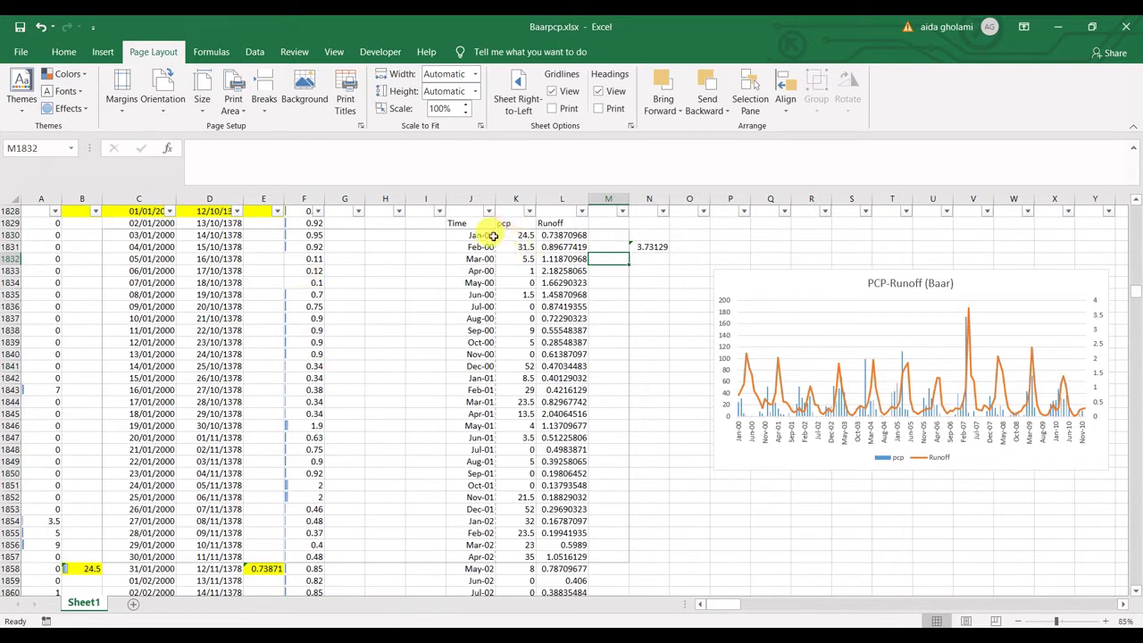
drag(491, 239, 482, 283)
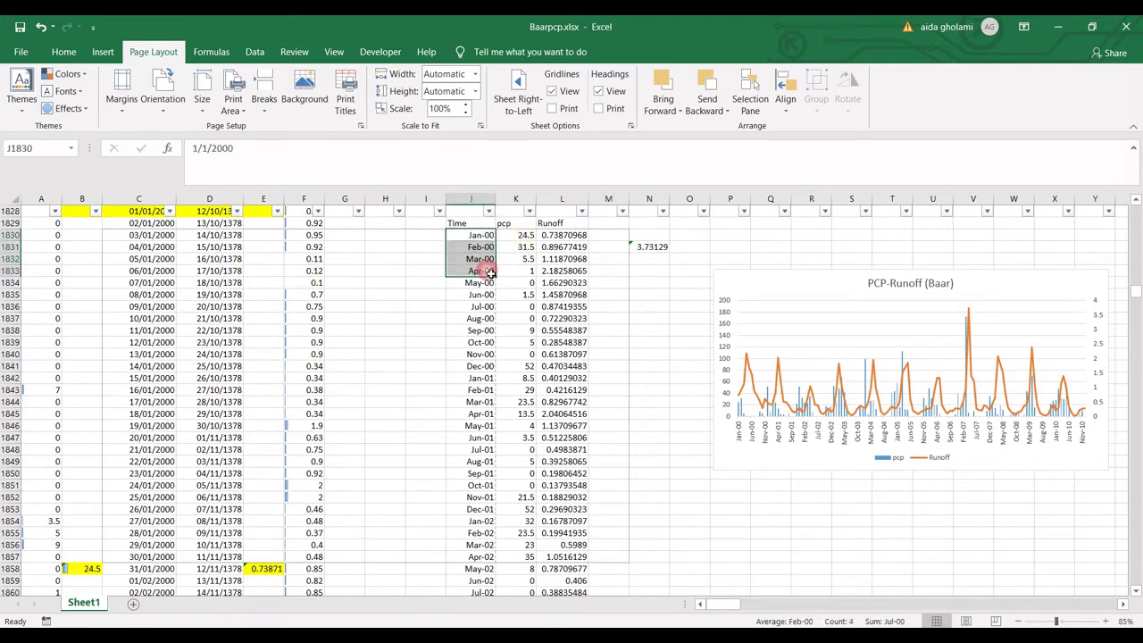
click(474, 258)
drag(485, 236, 158, 560)
drag(528, 235, 603, 561)
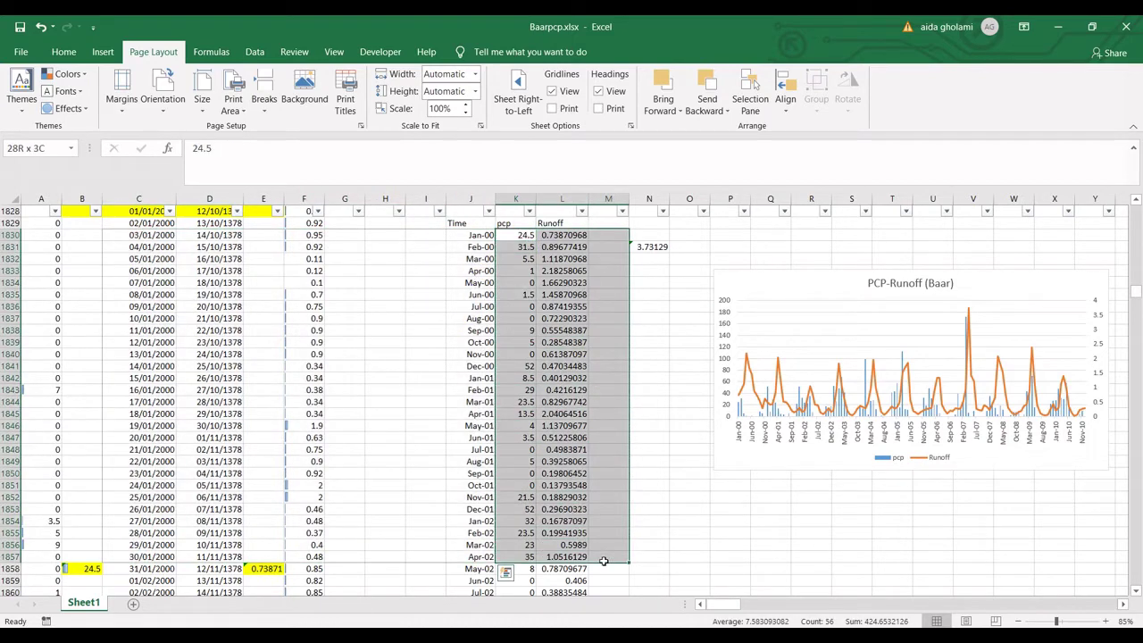
Step: Preview the printout, check both pages of the print area, and return to the worksheet
click(27, 51)
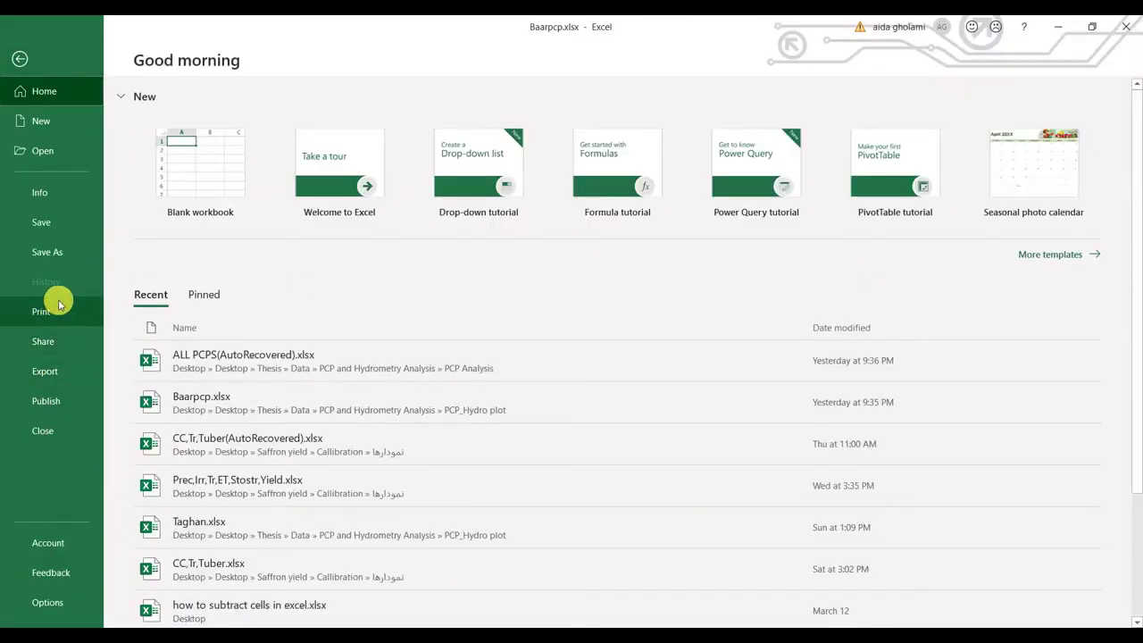
click(59, 308)
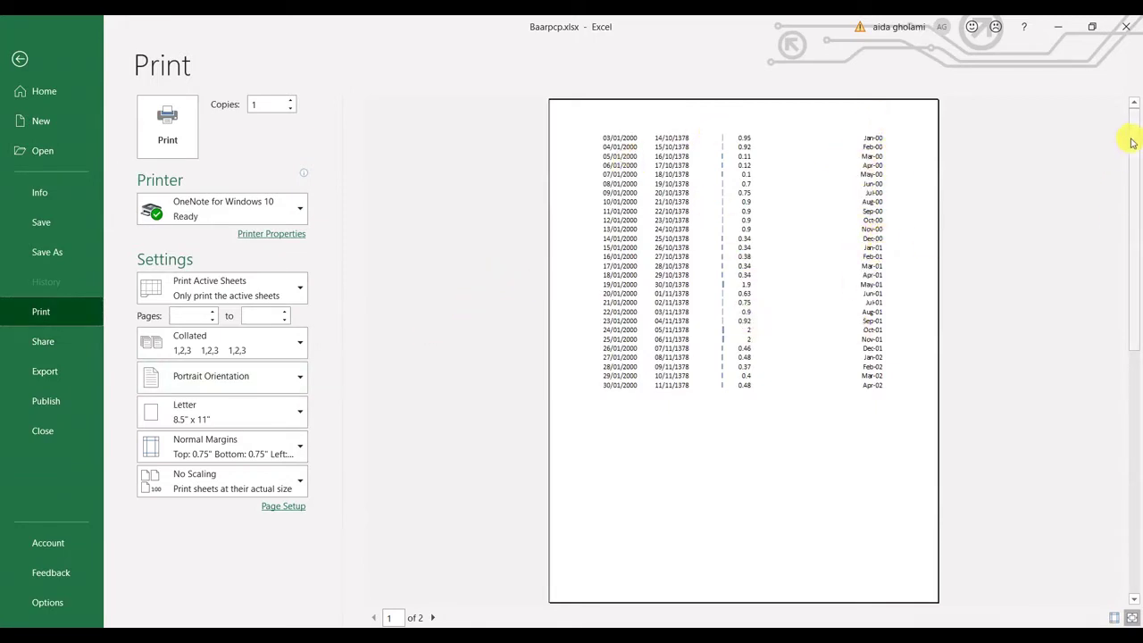
drag(1132, 148, 1139, 467)
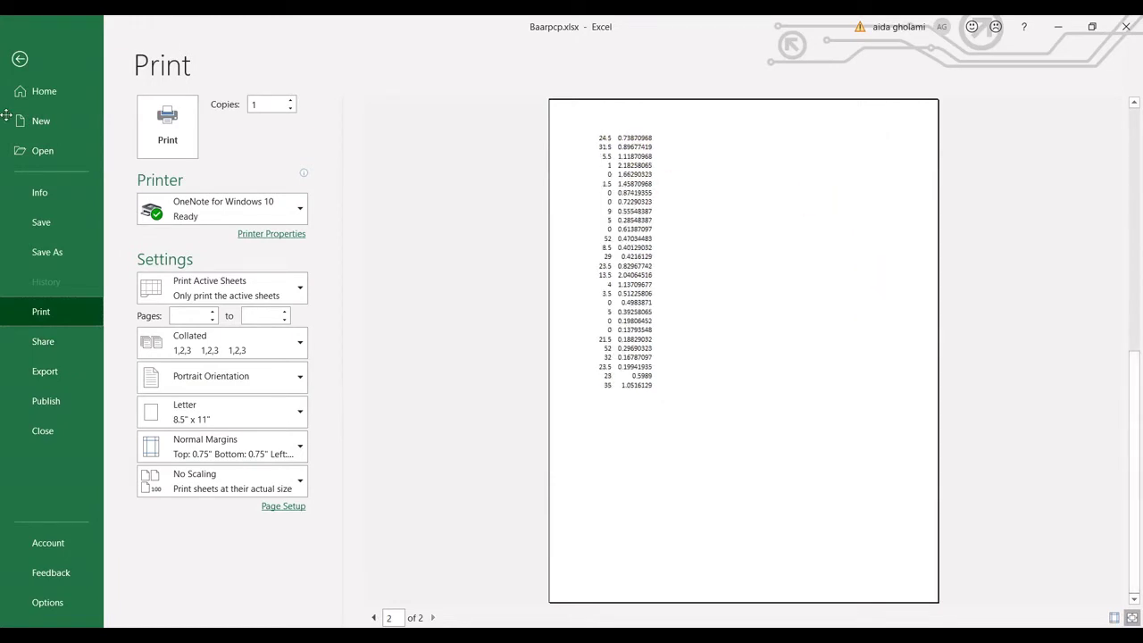
click(20, 59)
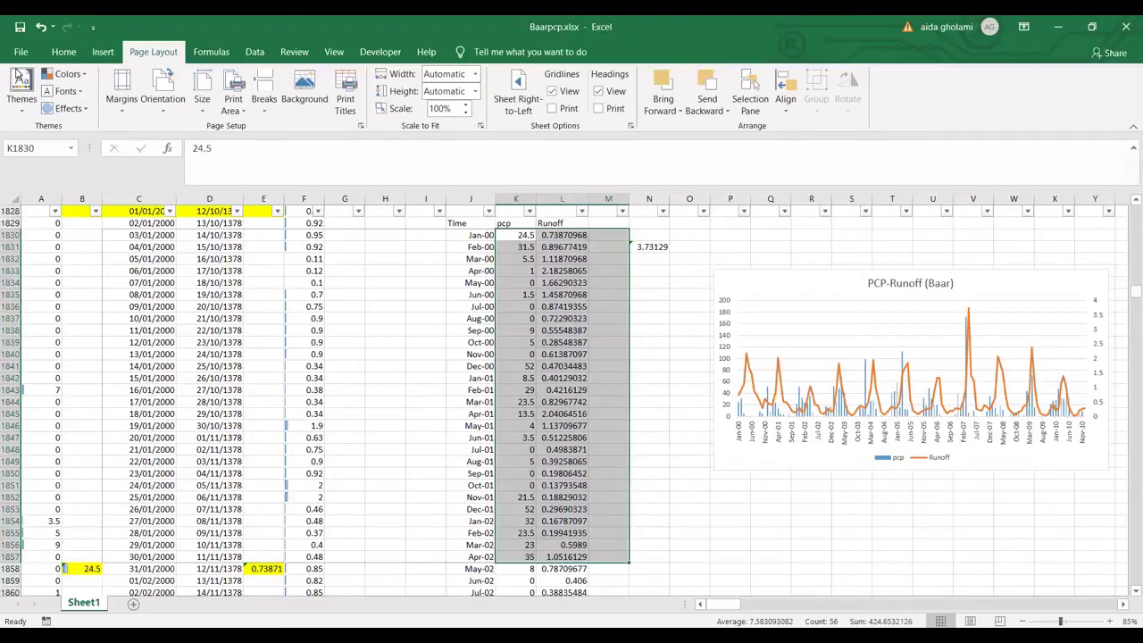
click(480, 318)
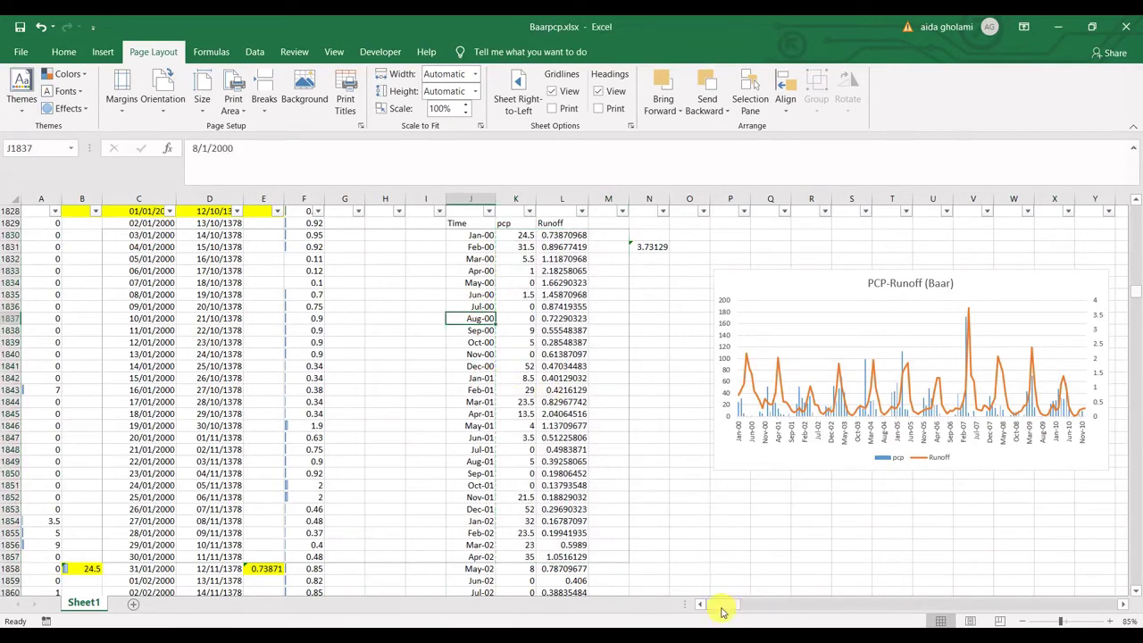
Step: Add the range O1832:Y1851 around the PCP-Runoff chart to the existing print area
drag(721, 611, 731, 605)
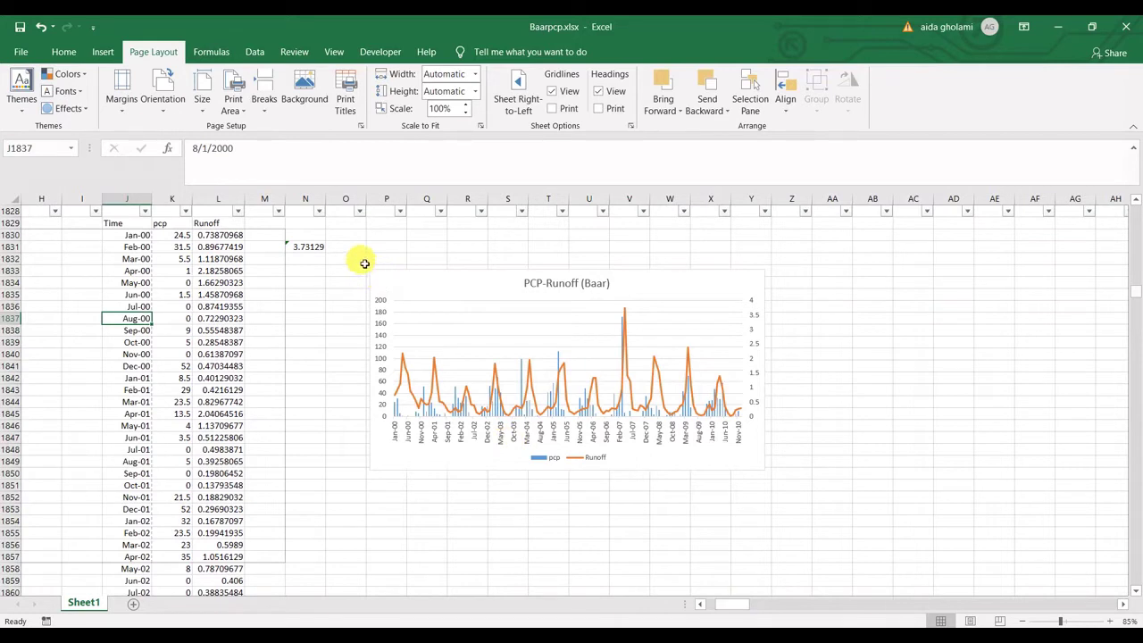
drag(364, 264, 762, 487)
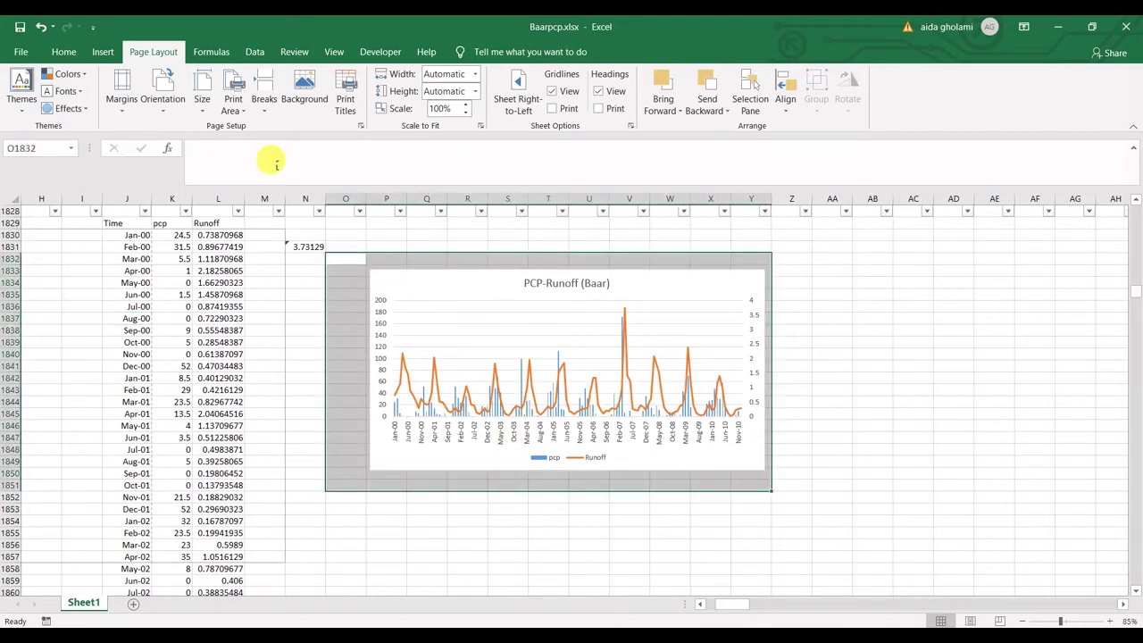
click(238, 114)
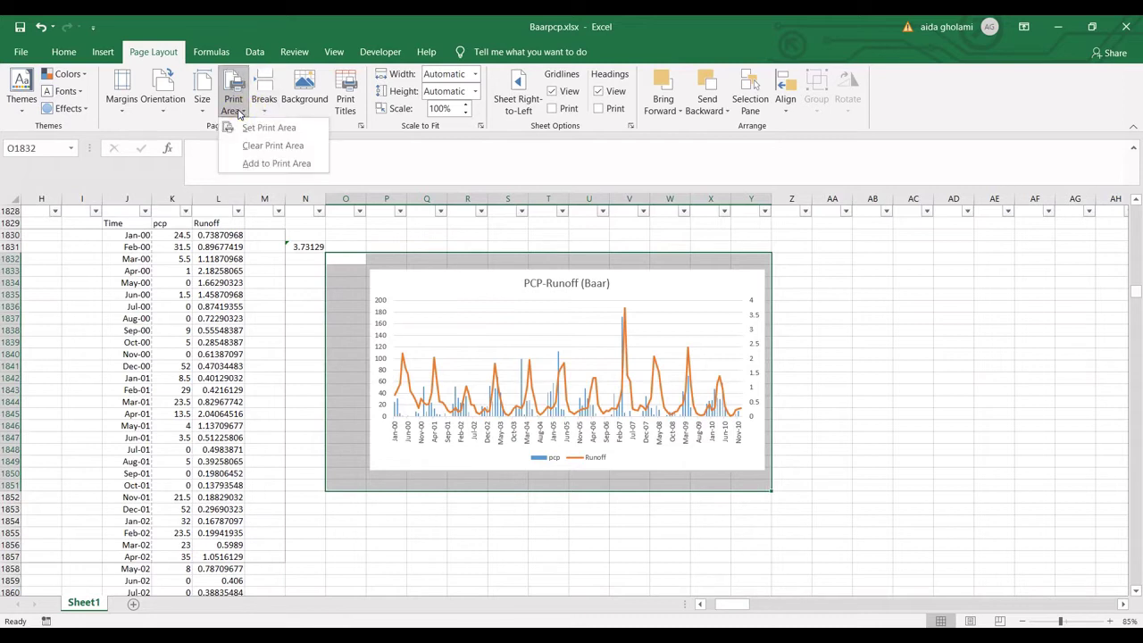
click(258, 164)
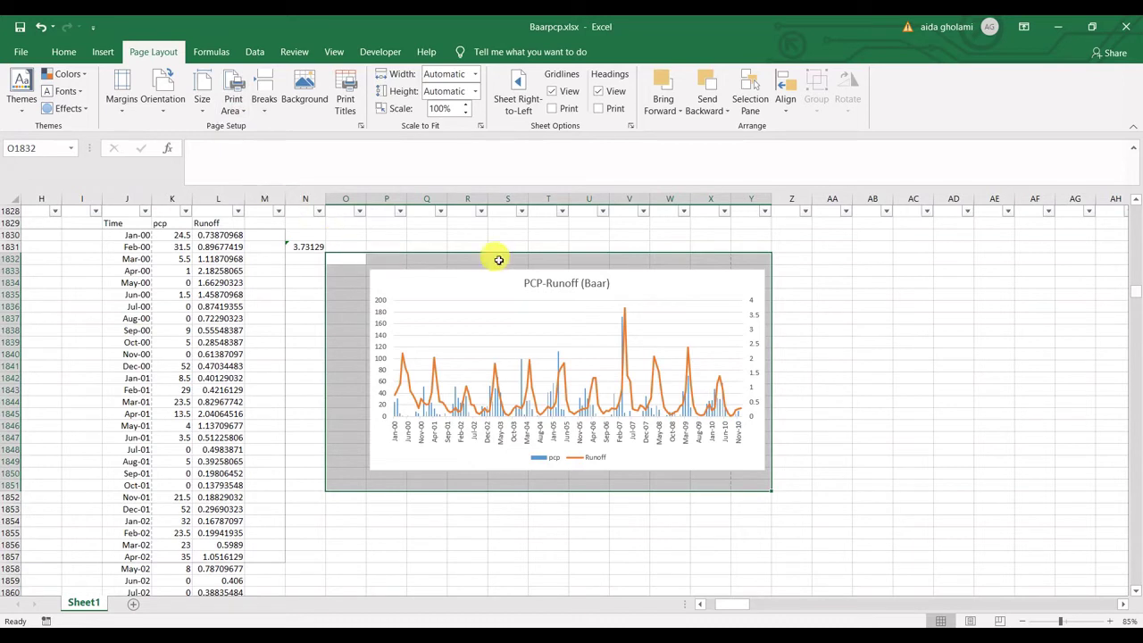
click(589, 223)
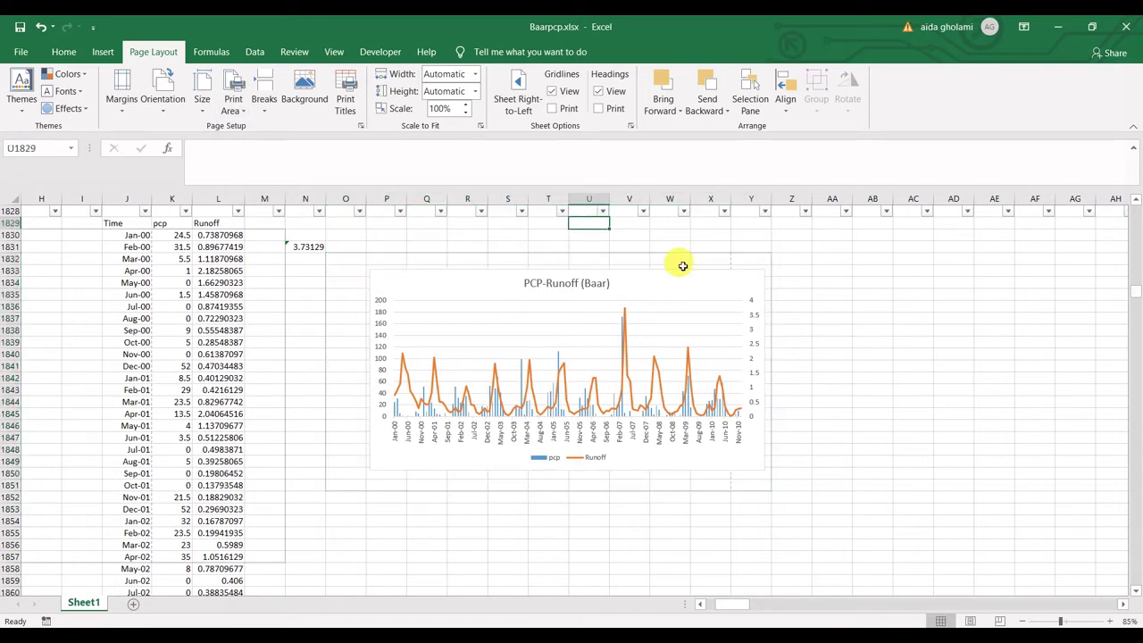
Step: Shrink the PCP-Runoff chart so that it ends within column X, inside the page-break line
click(729, 316)
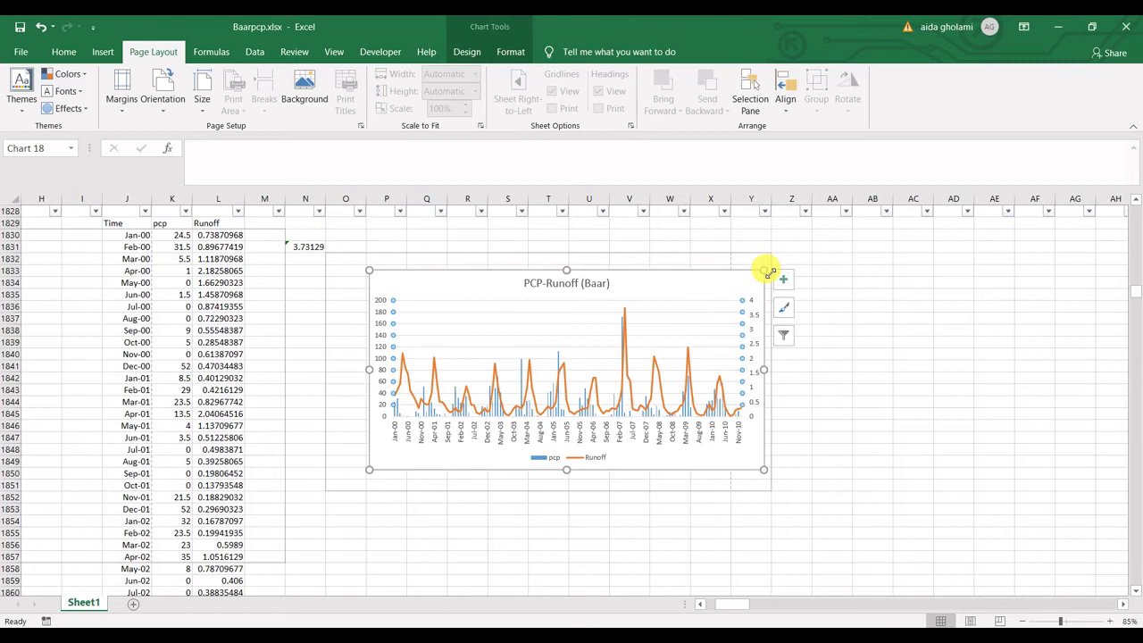
drag(760, 284, 727, 278)
click(554, 236)
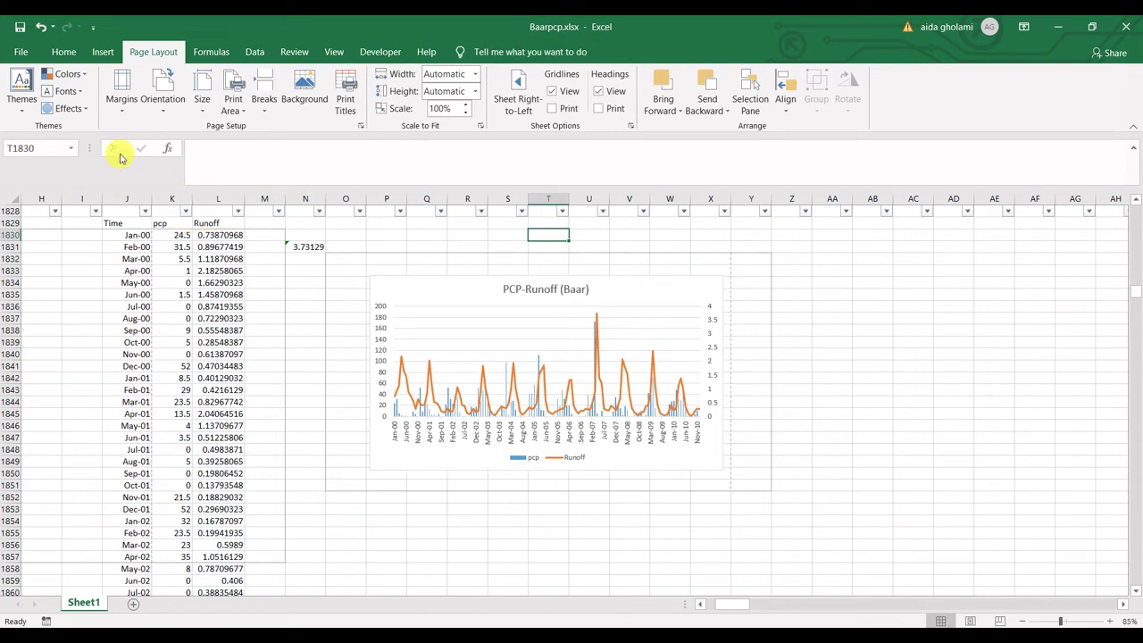
drag(375, 275, 725, 477)
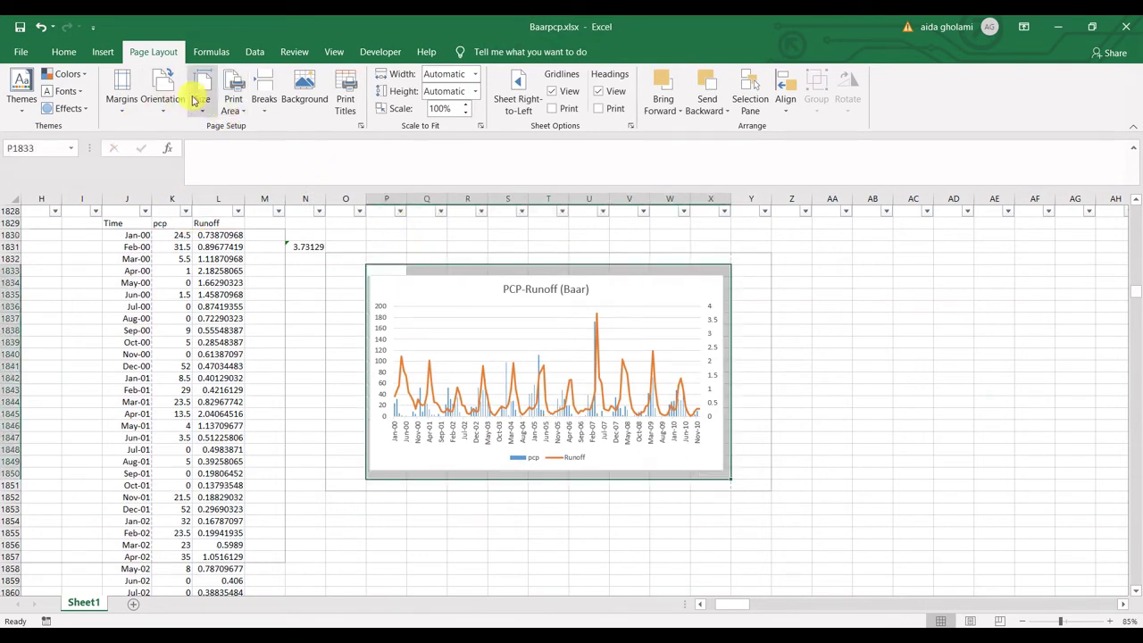
click(232, 104)
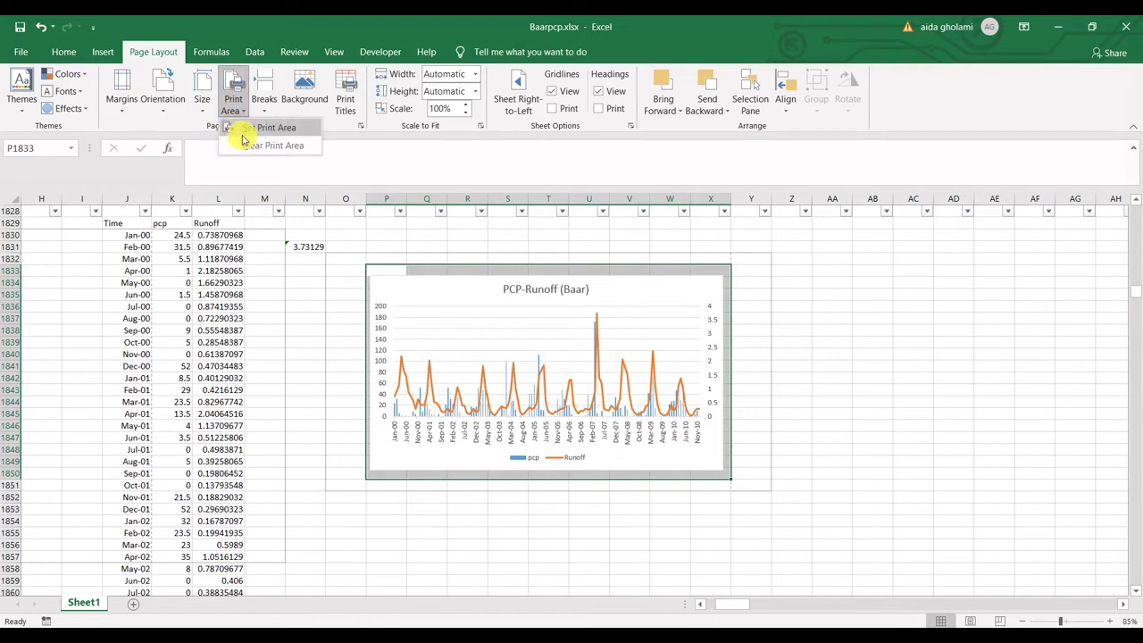
click(245, 129)
click(539, 248)
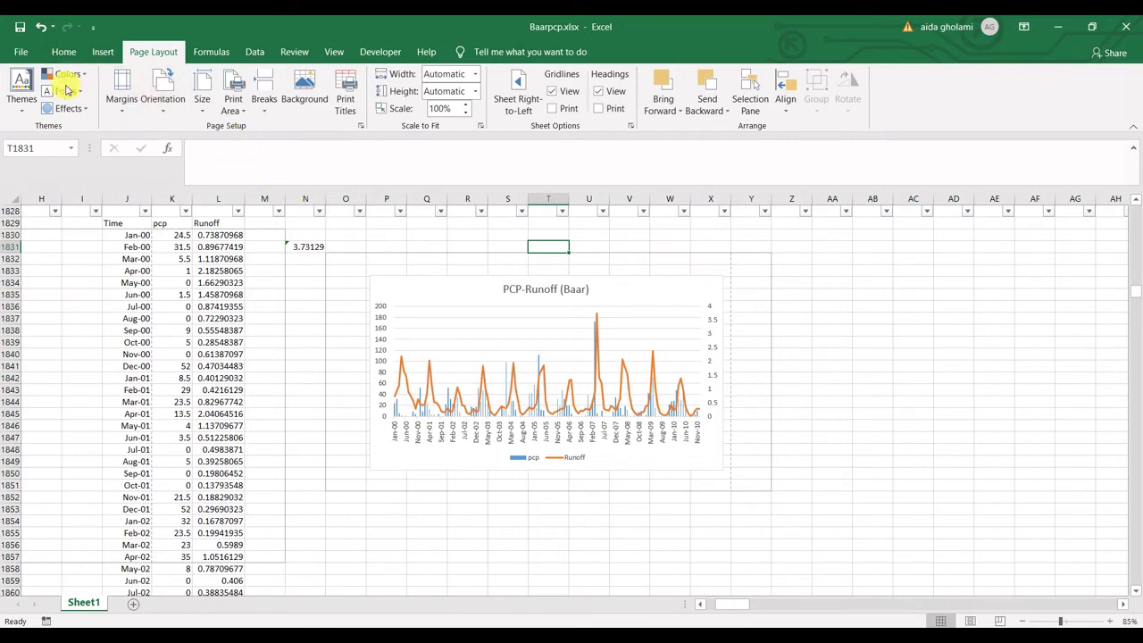
click(246, 111)
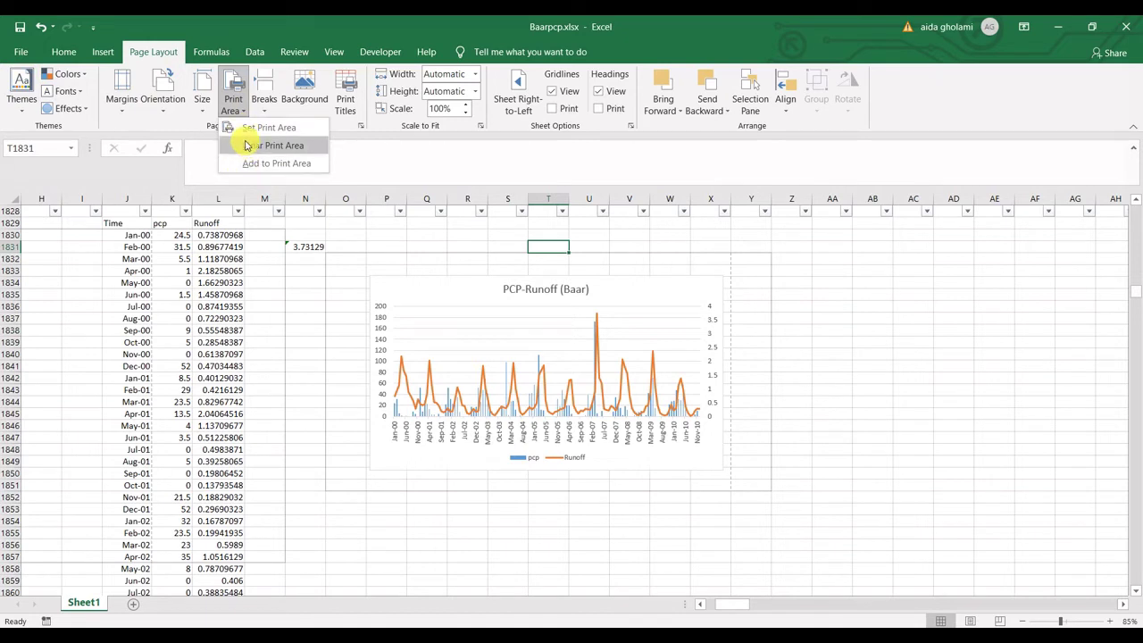
click(363, 242)
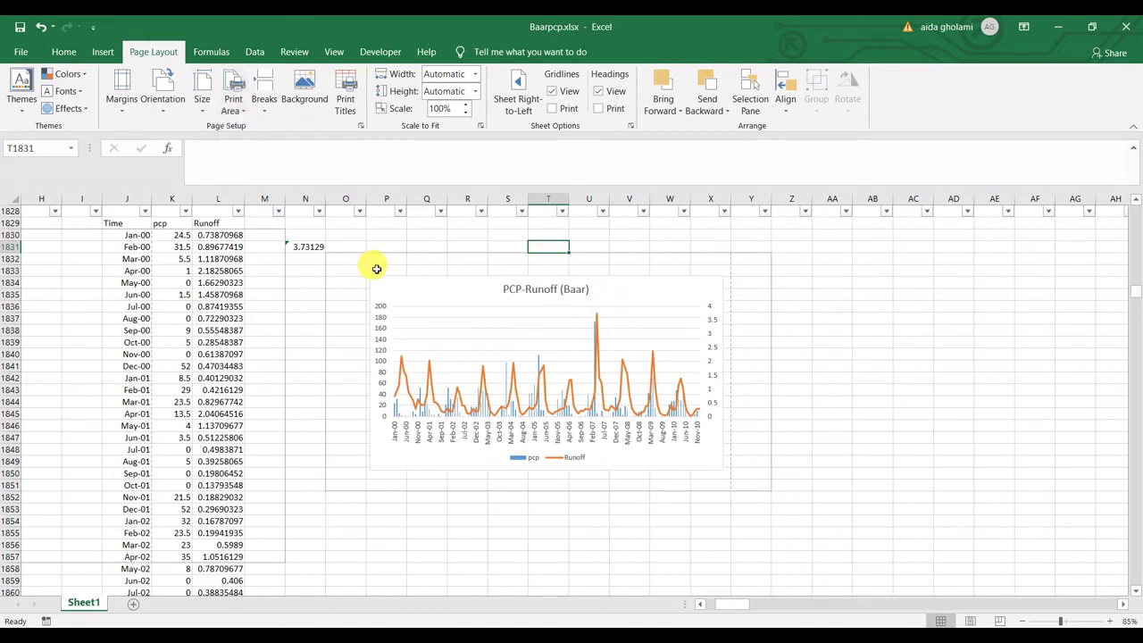
drag(376, 268, 728, 488)
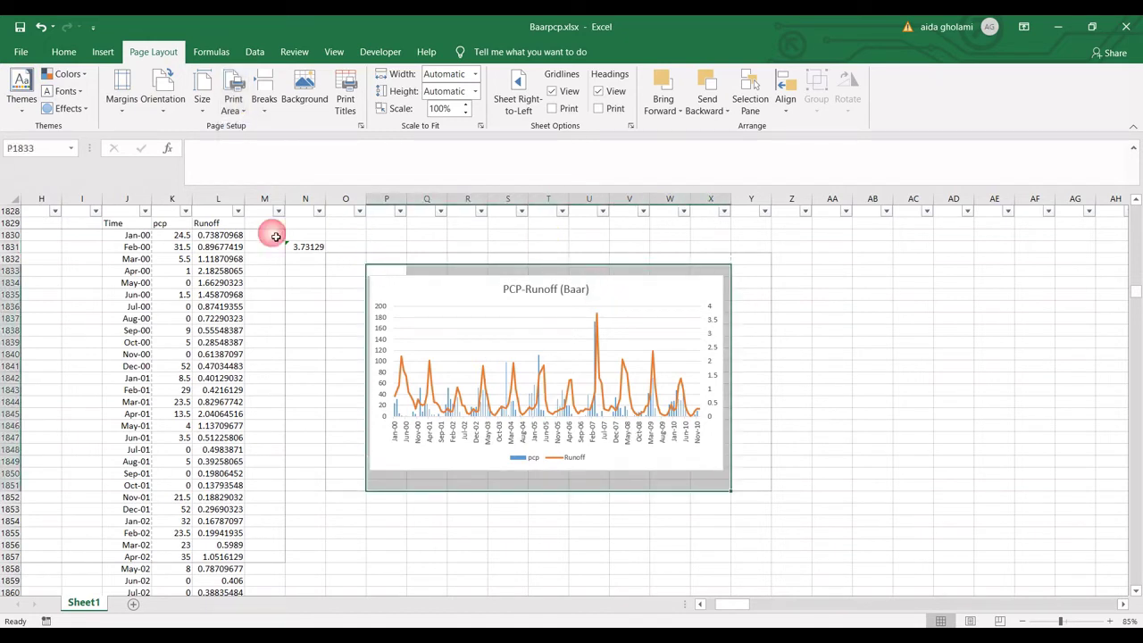
click(233, 100)
click(288, 285)
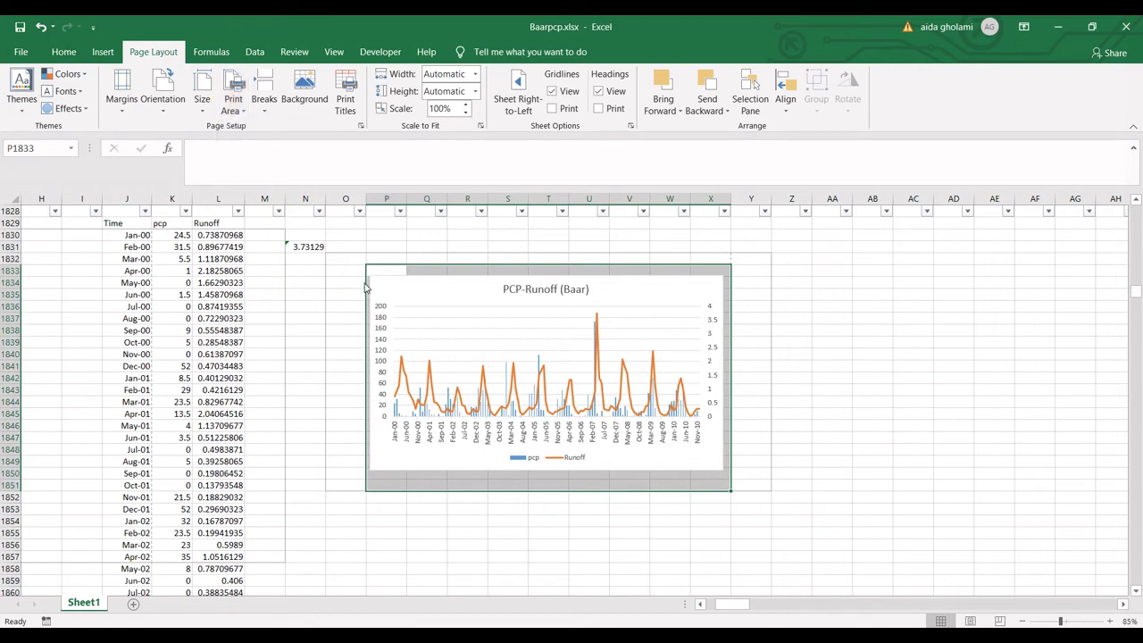
click(346, 258)
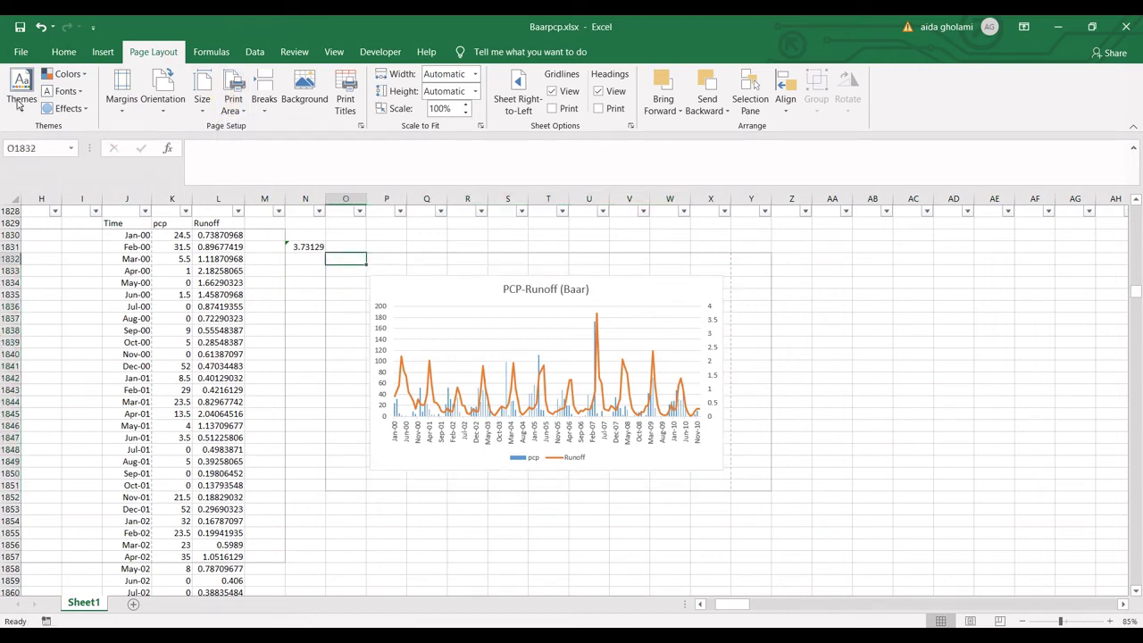
Step: Preview the printout, examine the data, chart and last pages for how the print area is split, and return to the worksheet
click(14, 52)
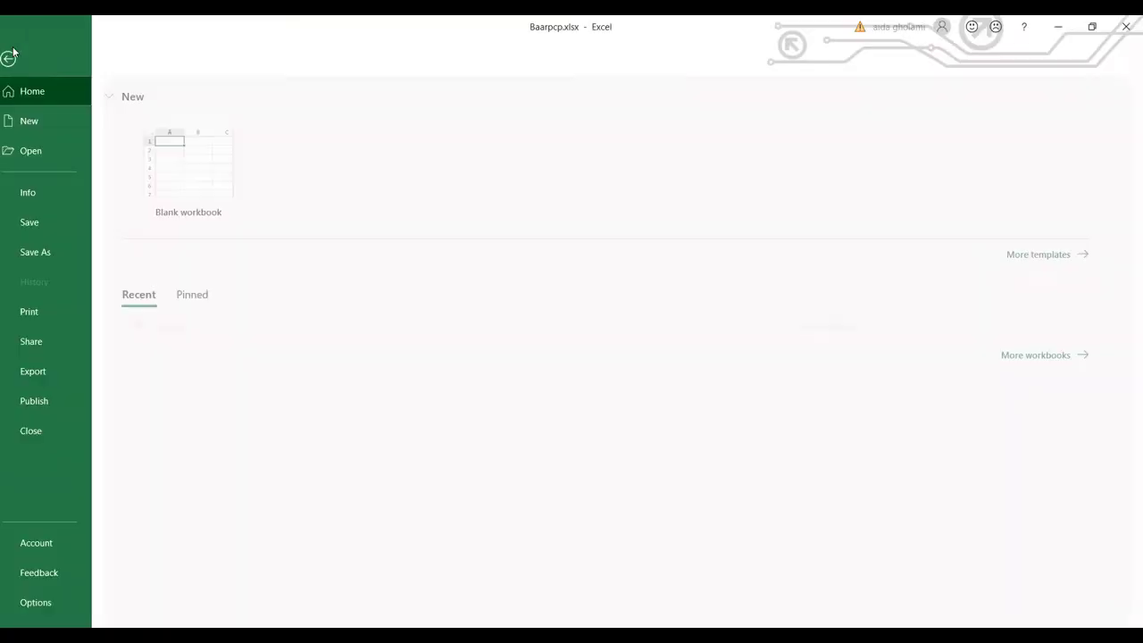
click(59, 318)
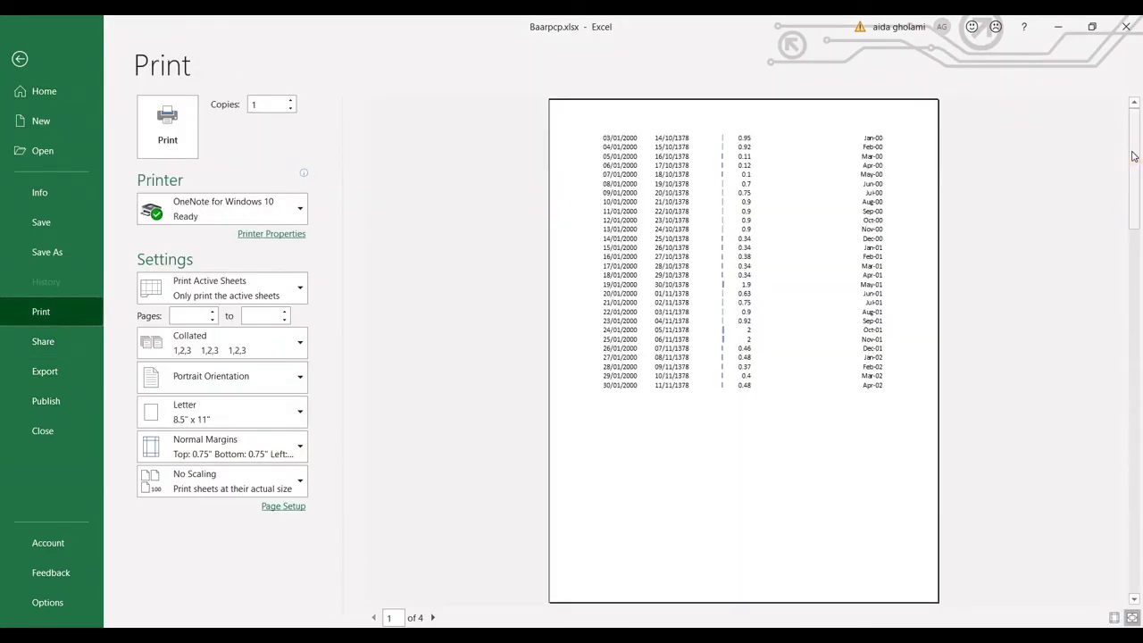
scroll(1142, 171, down, 1)
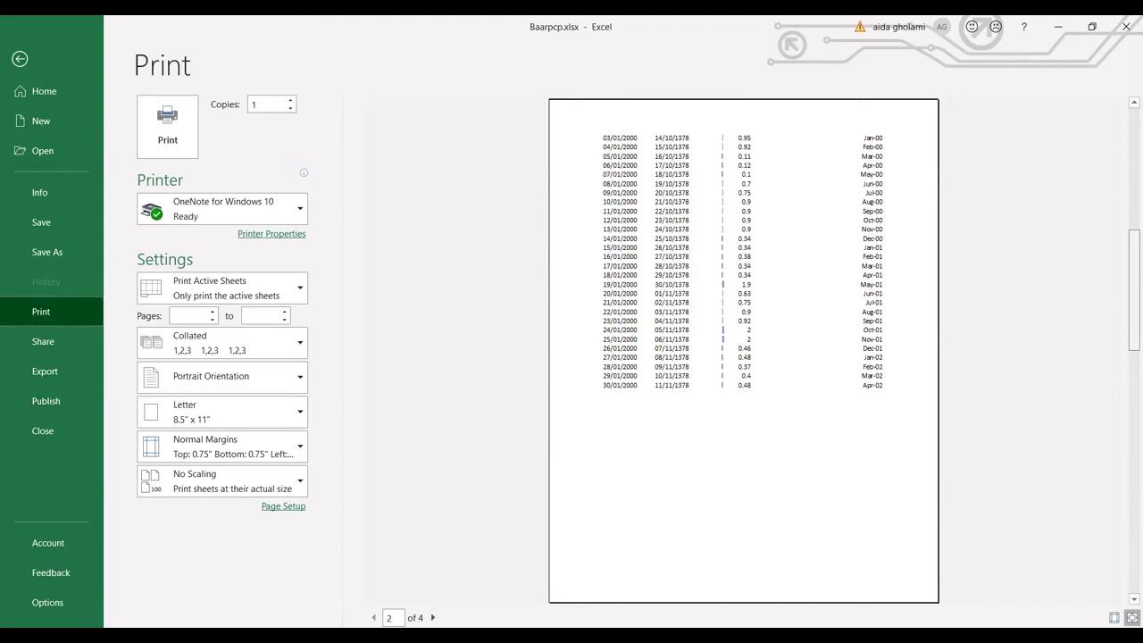
scroll(1137, 270, down, 1)
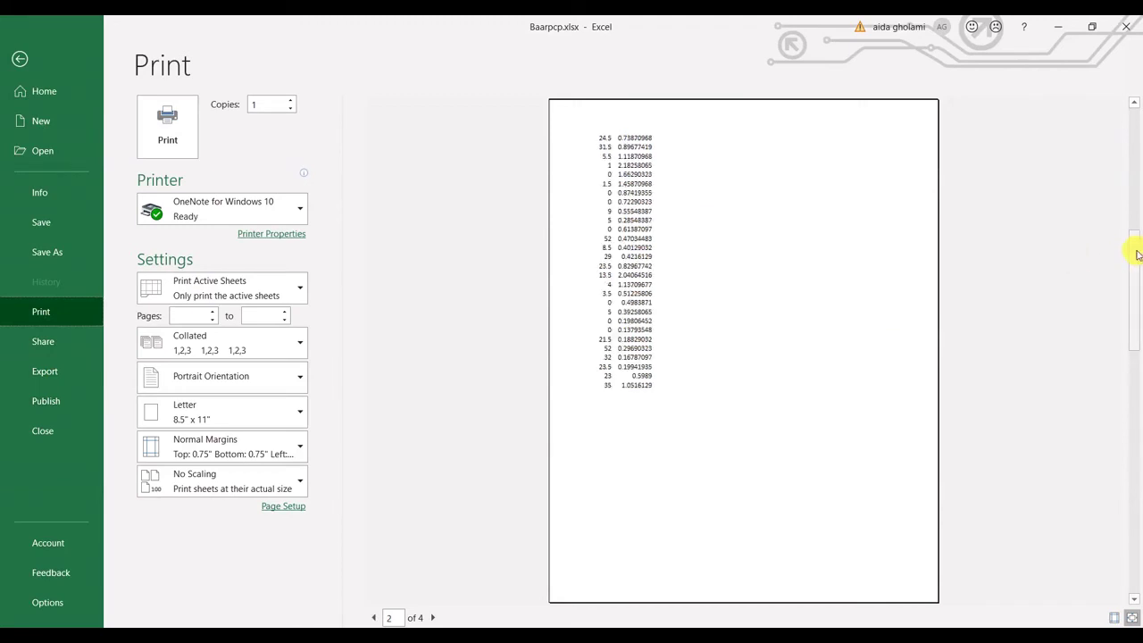
drag(1139, 288, 1139, 349)
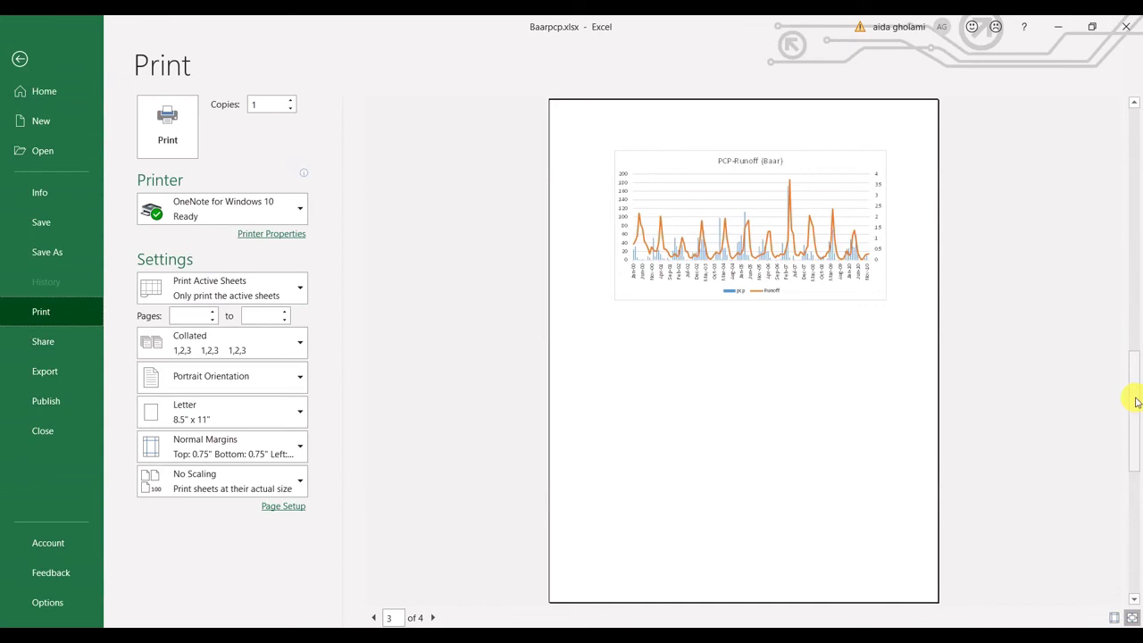
scroll(1135, 442, down, 1)
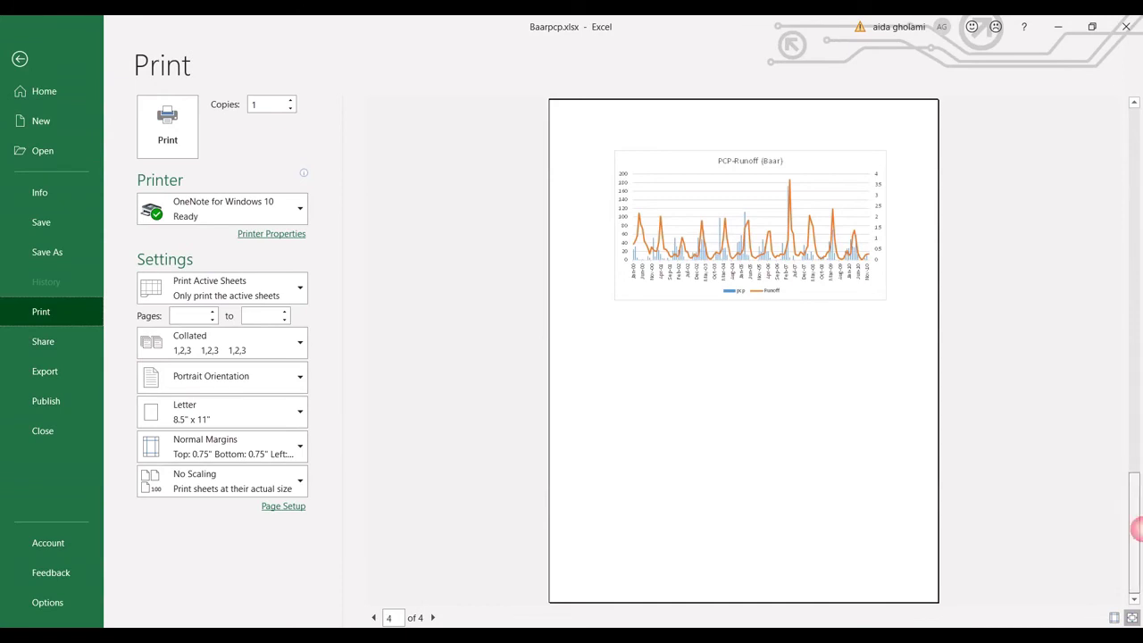
drag(1135, 527, 1105, 403)
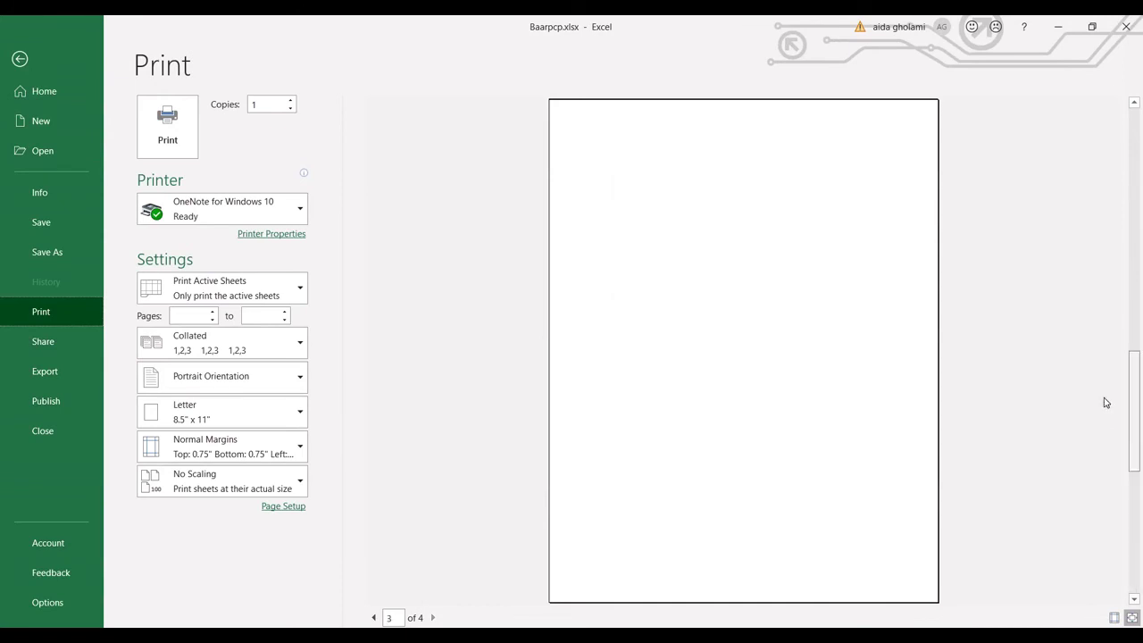
click(23, 56)
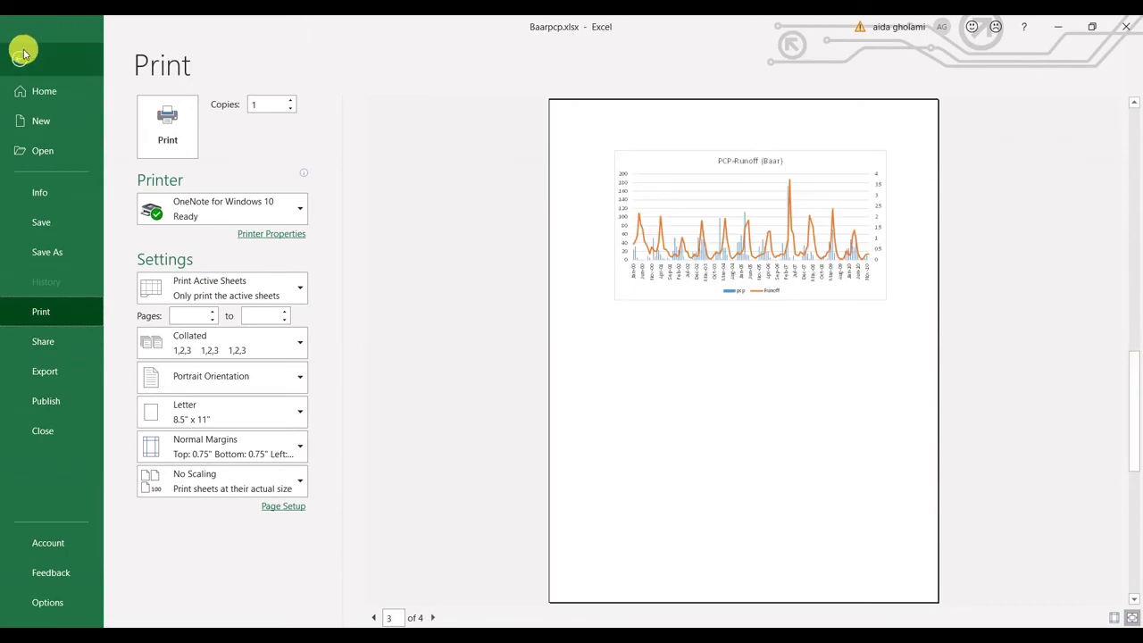